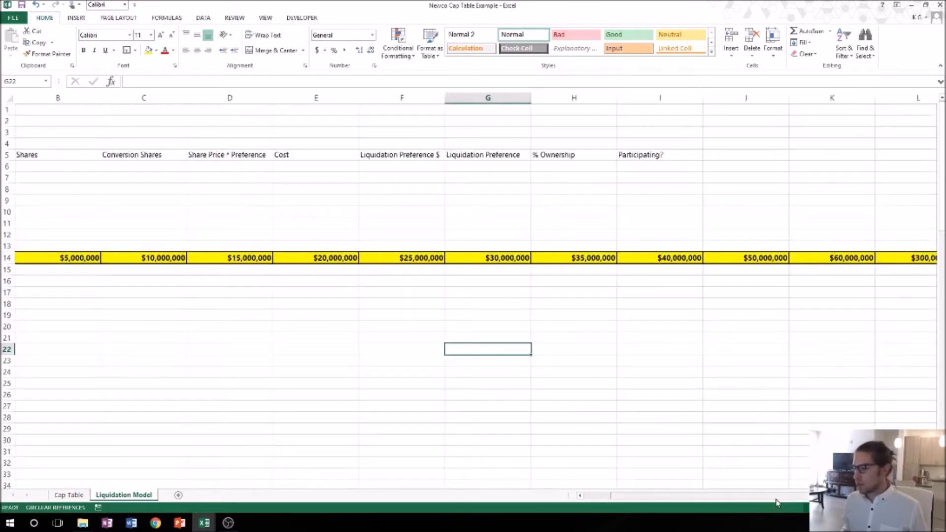
# Link the Series B Shares cell B6 on the Liquidation Model sheet to the Series B Shares total in Cap Table cell R26.
pyautogui.moveTo(776, 497); pyautogui.dragTo(713, 496)
pyautogui.scroll(1, 231, 201)
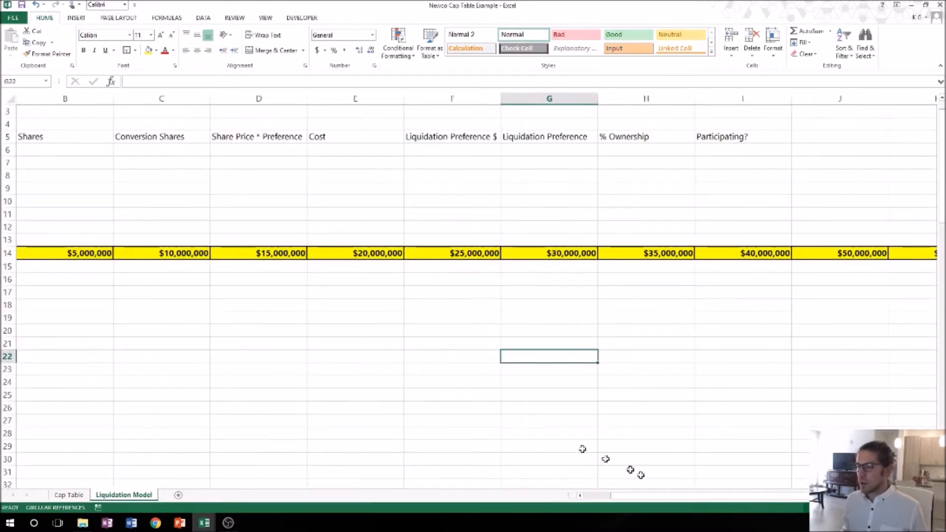
pyautogui.moveTo(696, 496); pyautogui.dragTo(650, 496)
pyautogui.click(240, 147)
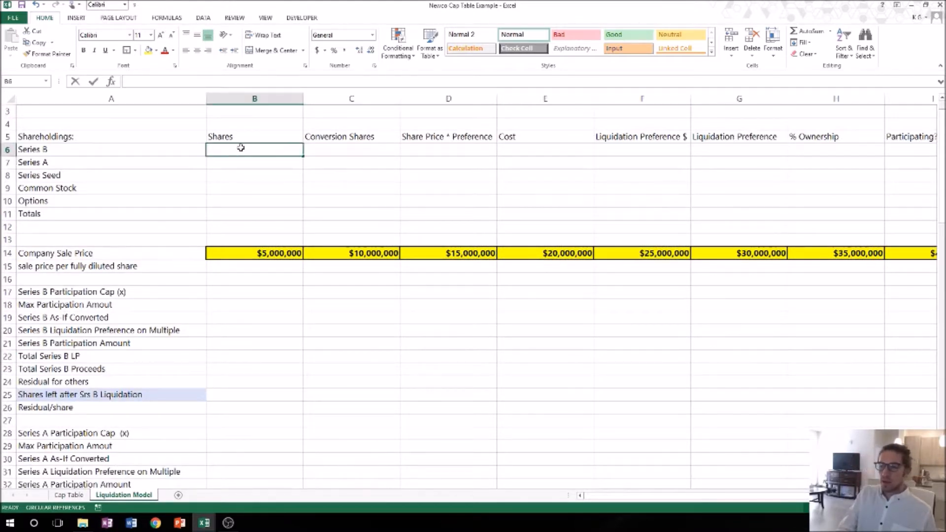
pyautogui.write('+')
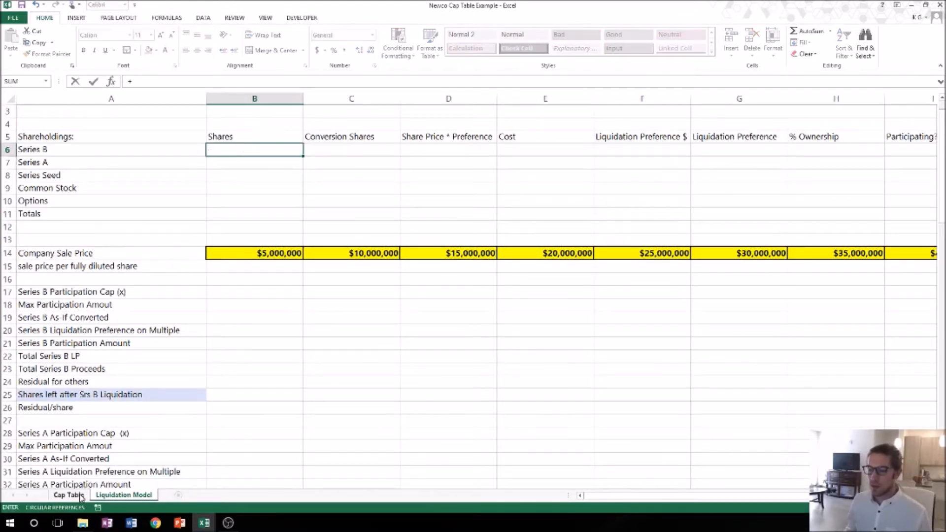
pyautogui.click(82, 496)
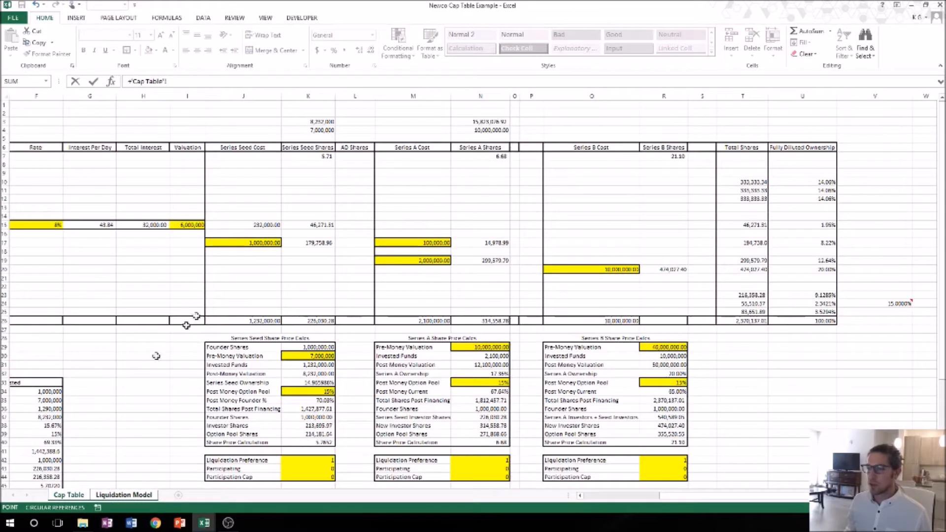
pyautogui.click(666, 321)
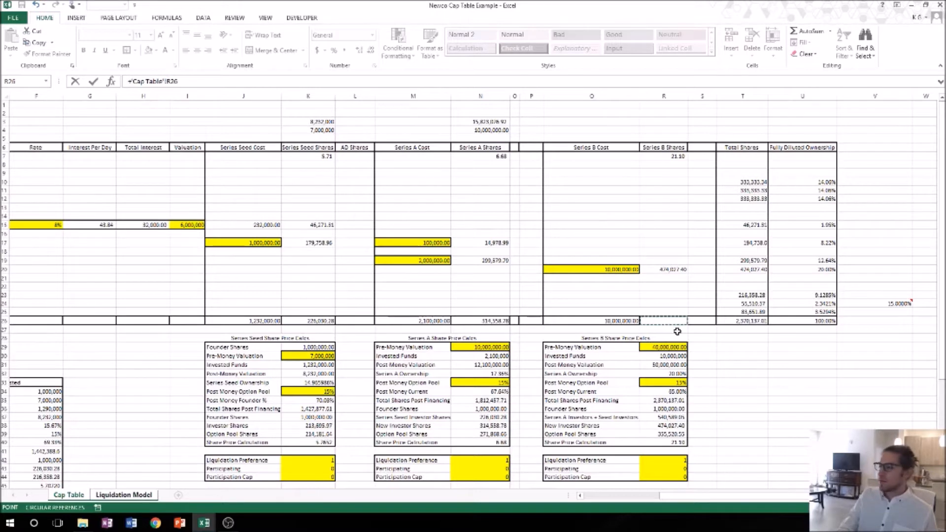
pyautogui.press('Return')
# On the Cap Table sheet, total the Series B Shares column in cell R26 with a SUM formula over the rows above.
pyautogui.click(69, 495)
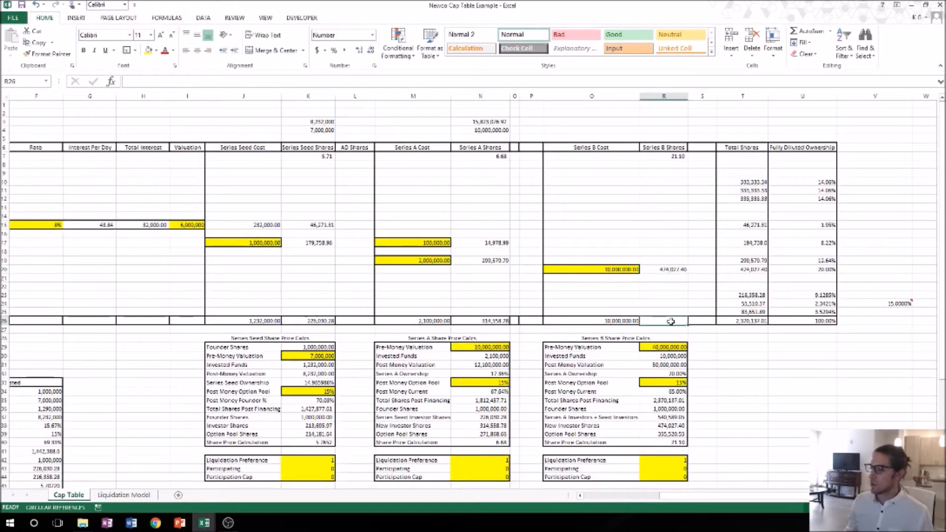
pyautogui.write('+SUM(')
pyautogui.moveTo(665, 312); pyautogui.dragTo(665, 164)
pyautogui.press('Return')
pyautogui.click(744, 383)
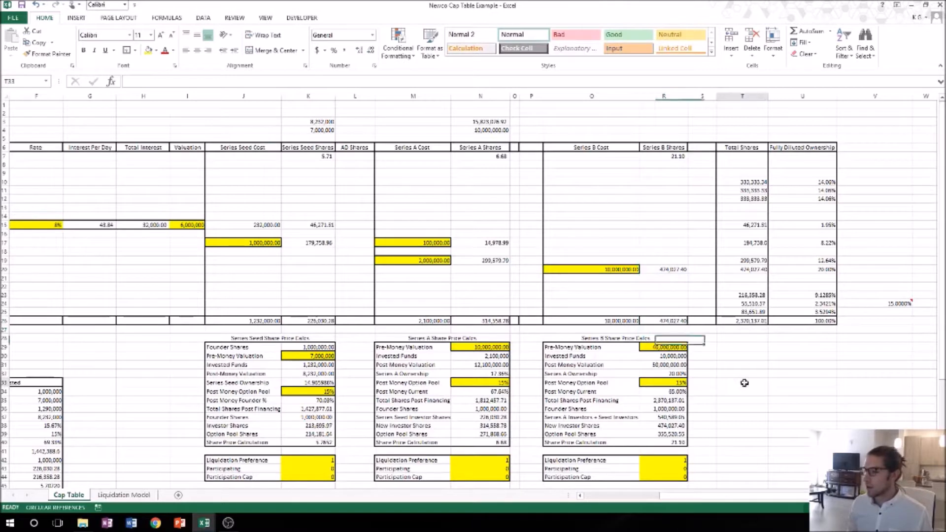
# Link the Series A Shares cell B7 on the Liquidation Model sheet to the Series A Shares total in Cap Table cell N26.
pyautogui.click(121, 498)
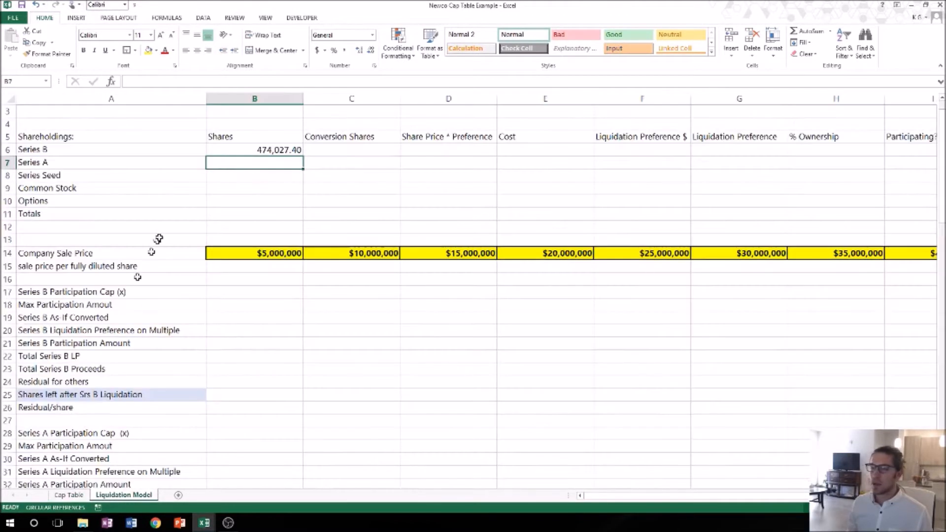
pyautogui.write('+')
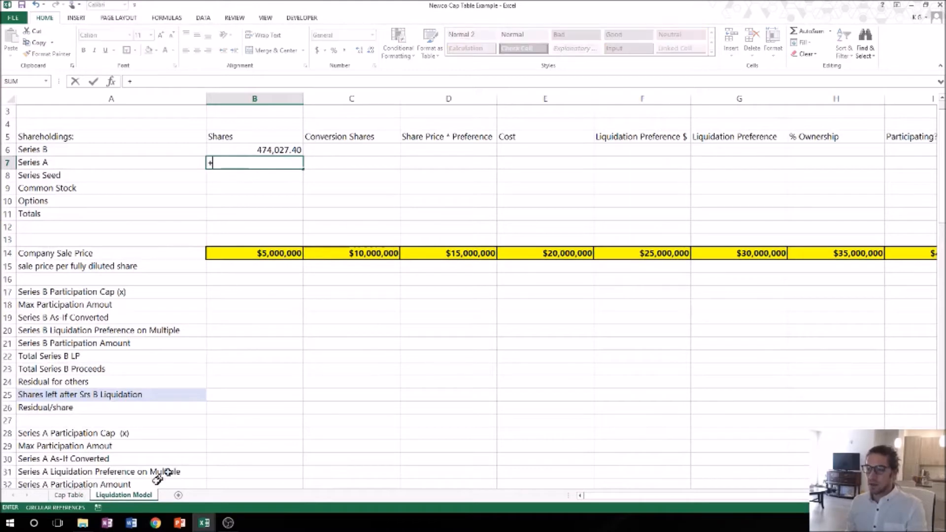
pyautogui.click(84, 493)
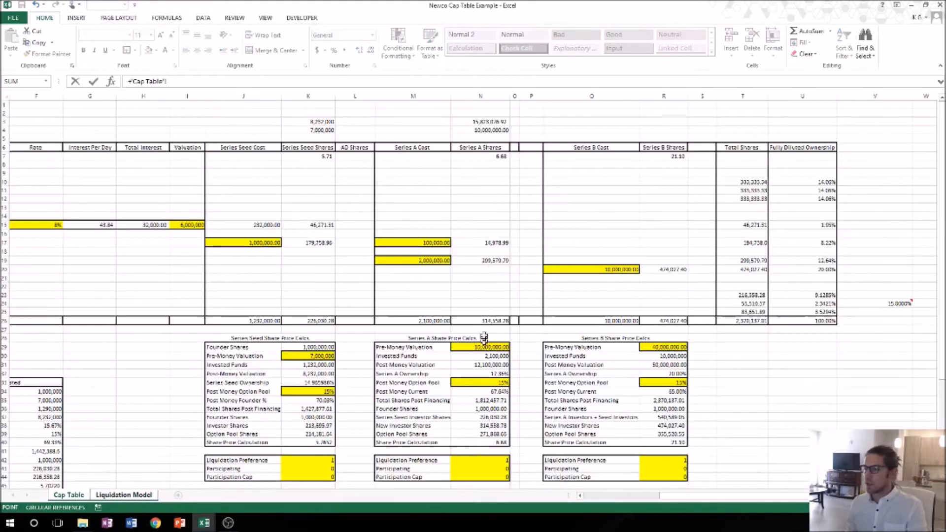
pyautogui.click(488, 321)
pyautogui.press('Return')
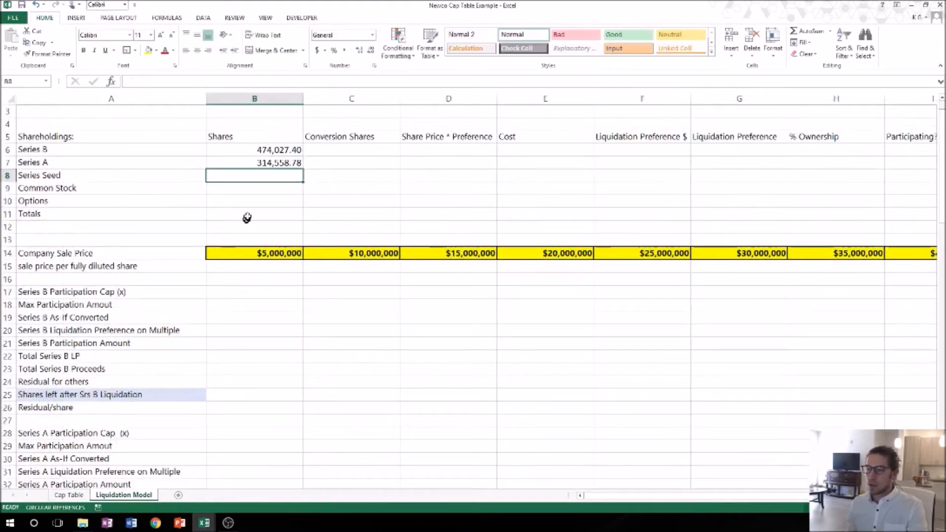
# Link the Series Seed Shares cell B8 to the Series Seed Shares total in Cap Table cell K26.
pyautogui.write('+')
pyautogui.click(74, 494)
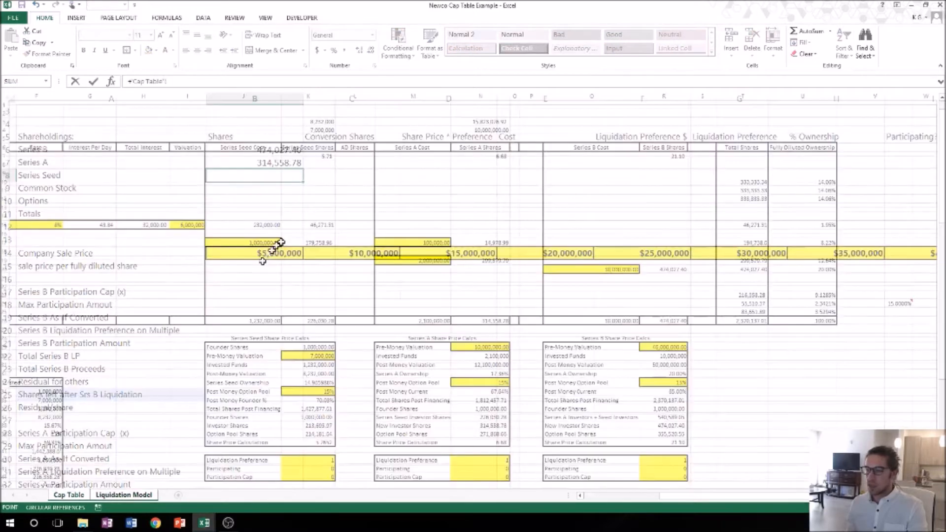
pyautogui.click(322, 321)
pyautogui.press('Return')
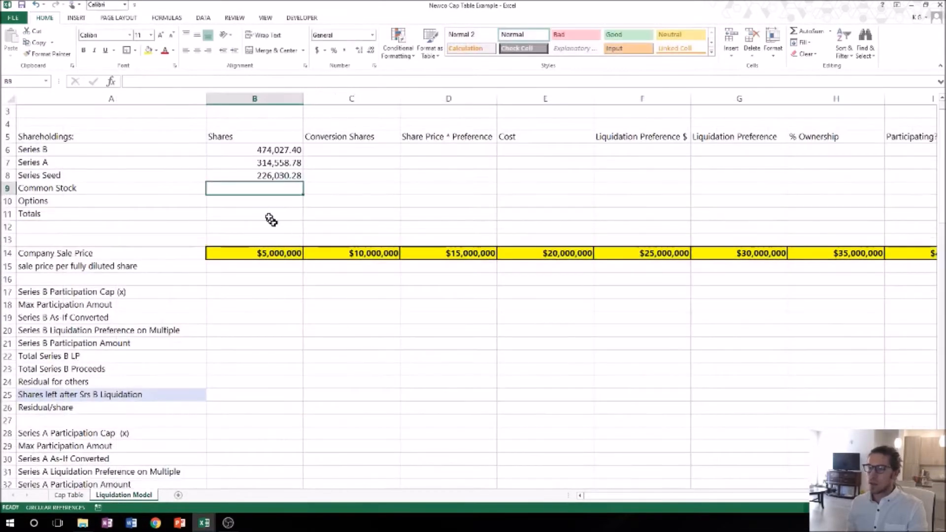
# Link the Common Stock Shares cell B9 to the Common total in Cap Table cell B26.
pyautogui.write('+')
pyautogui.click(69, 495)
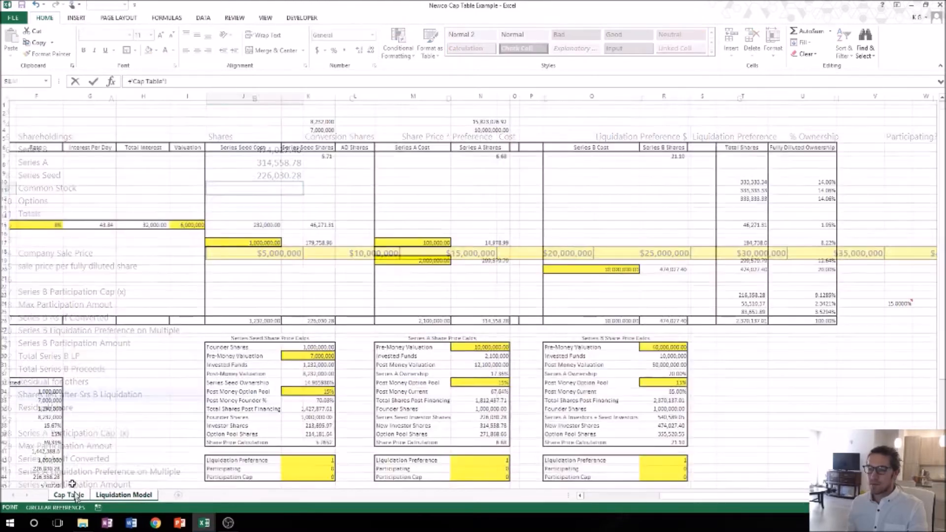
pyautogui.moveTo(713, 496); pyautogui.dragTo(488, 478)
pyautogui.click(179, 321)
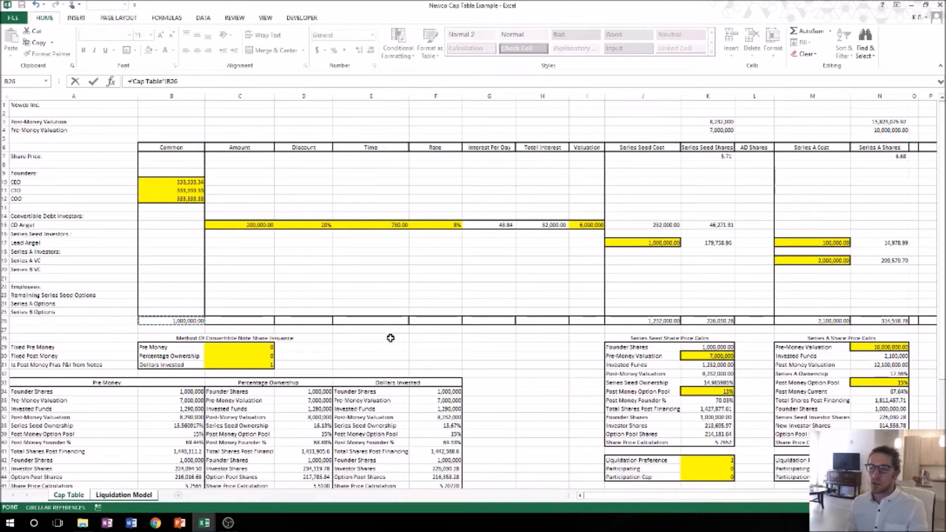
pyautogui.press('Return')
# Fill the Options Shares cell B10 with a SUM of the option totals in Cap Table cells T23:T25.
pyautogui.write('+')
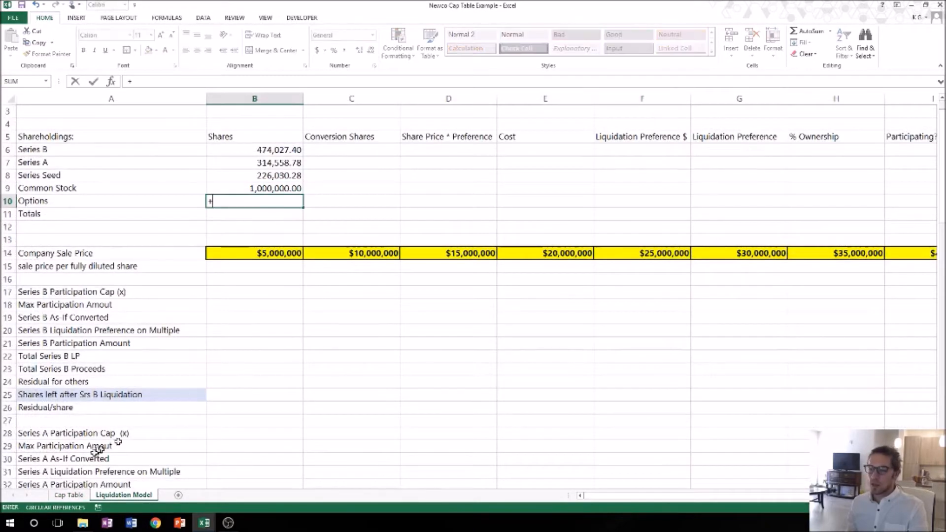
pyautogui.click(68, 493)
pyautogui.moveTo(685, 496); pyautogui.dragTo(743, 501)
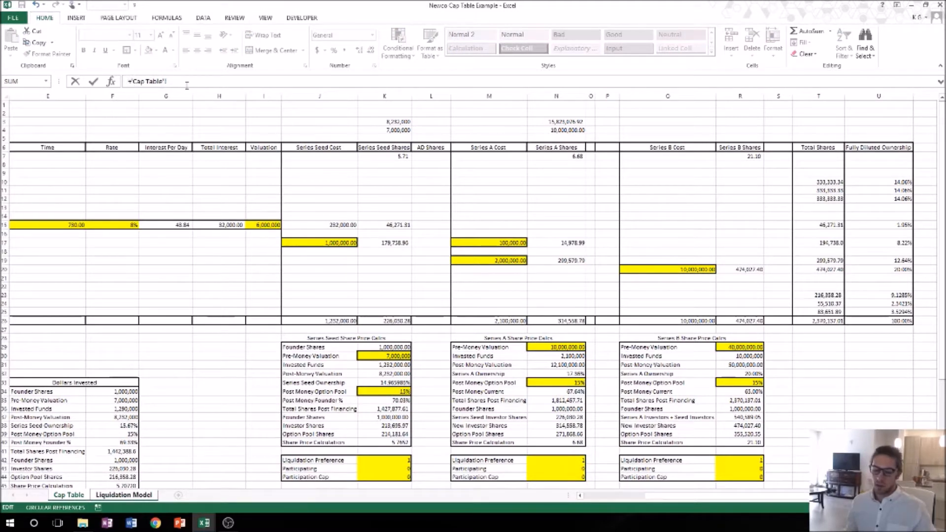
pyautogui.write('SUM(')
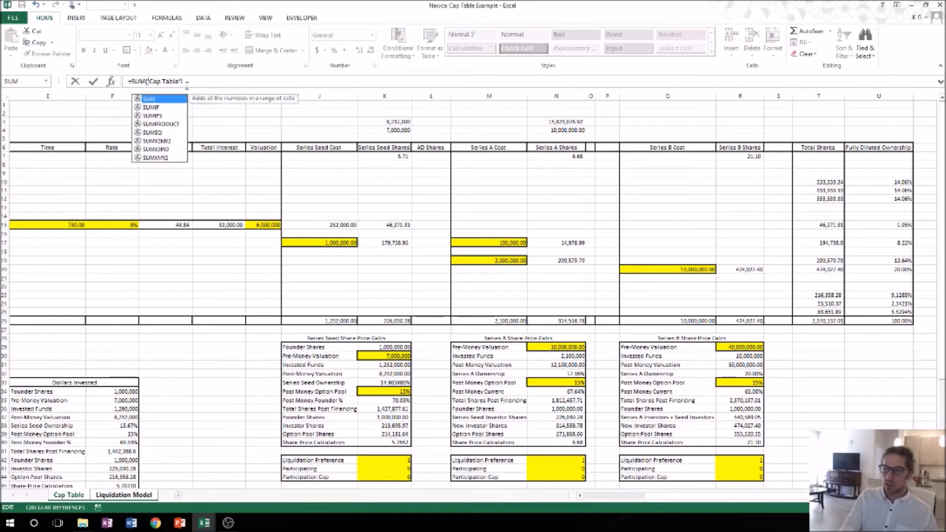
pyautogui.moveTo(816, 294); pyautogui.dragTo(816, 309)
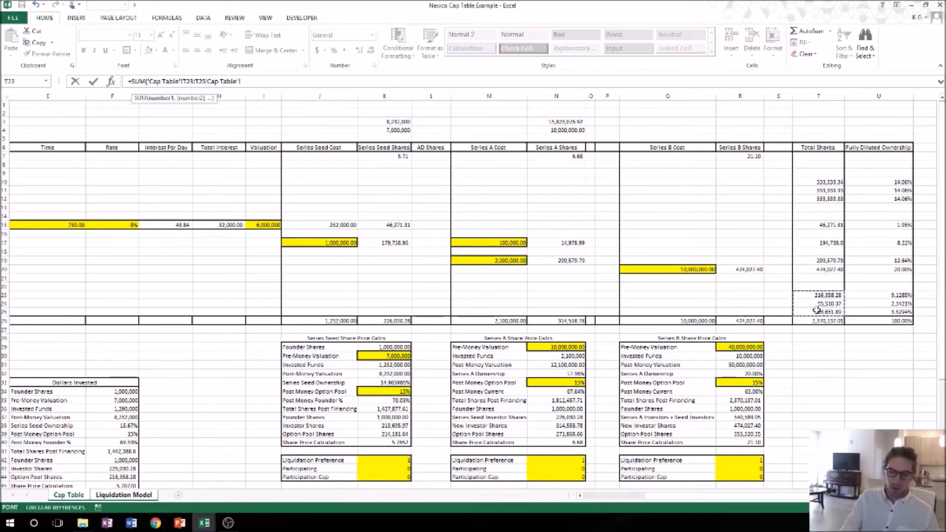
pyautogui.press('Delete')
pyautogui.press('Delete')
pyautogui.press('Delete')
pyautogui.press('Delete')
pyautogui.press('Delete')
pyautogui.press('Delete')
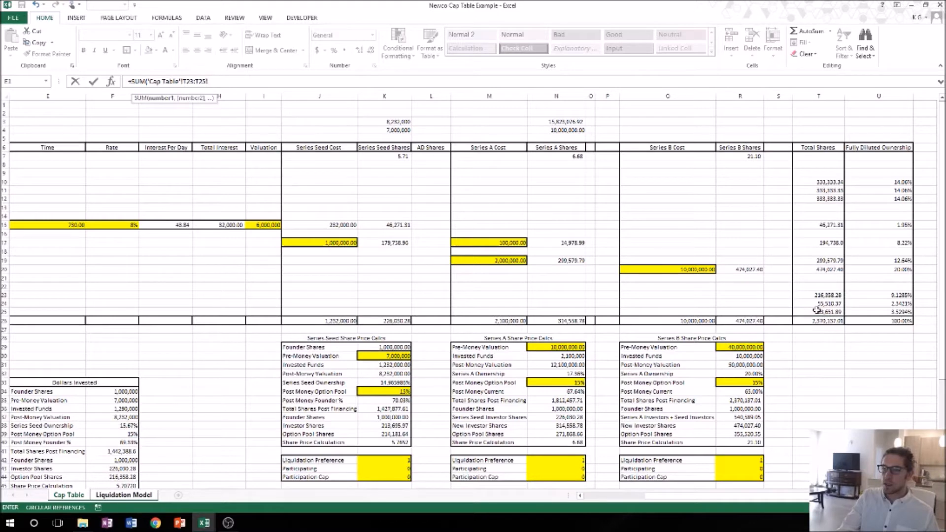
pyautogui.press('Escape')
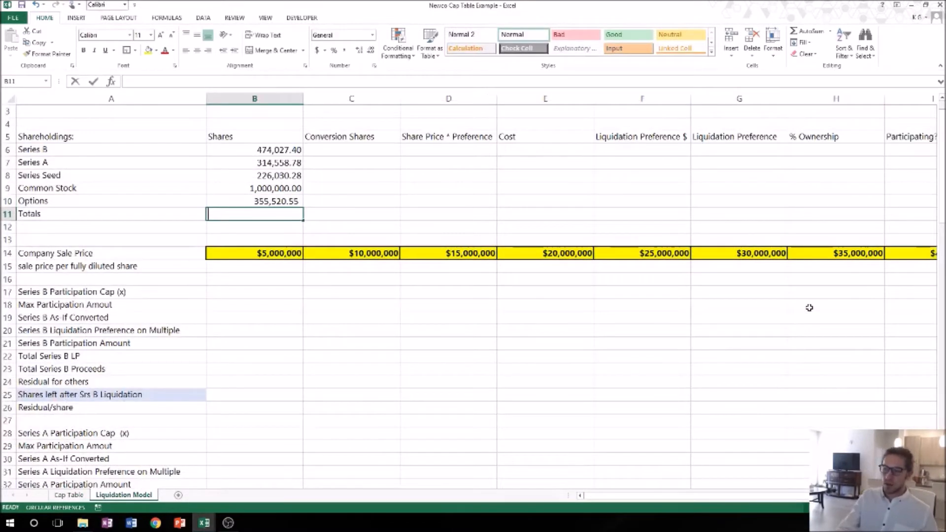
# Total the Shares column in cell B11 with a SUM of B6:B10.
pyautogui.write('+SUM(')
pyautogui.press('Up')
pyautogui.hotkey('shift', 'Up')
pyautogui.hotkey('shift', 'Up')
pyautogui.hotkey('shift', 'Up')
pyautogui.hotkey('shift', 'Up')
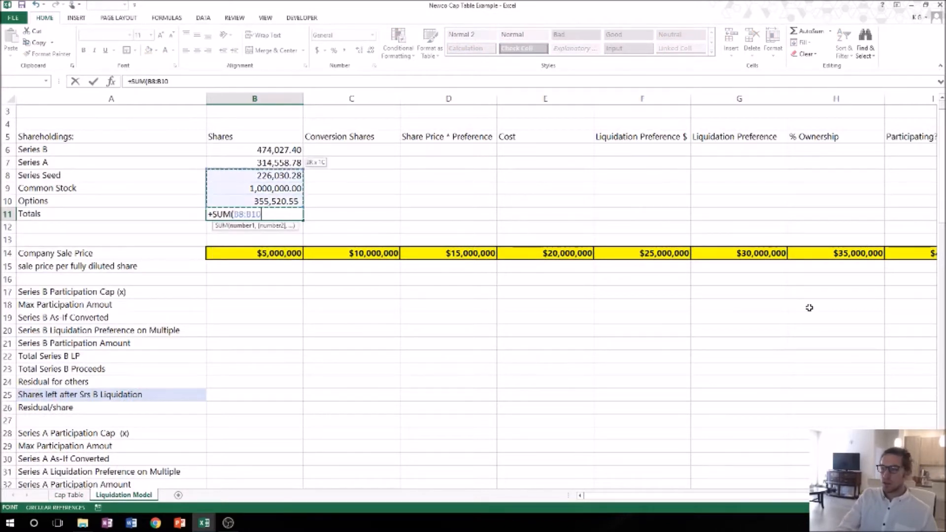
pyautogui.write(')')
pyautogui.press('Return')
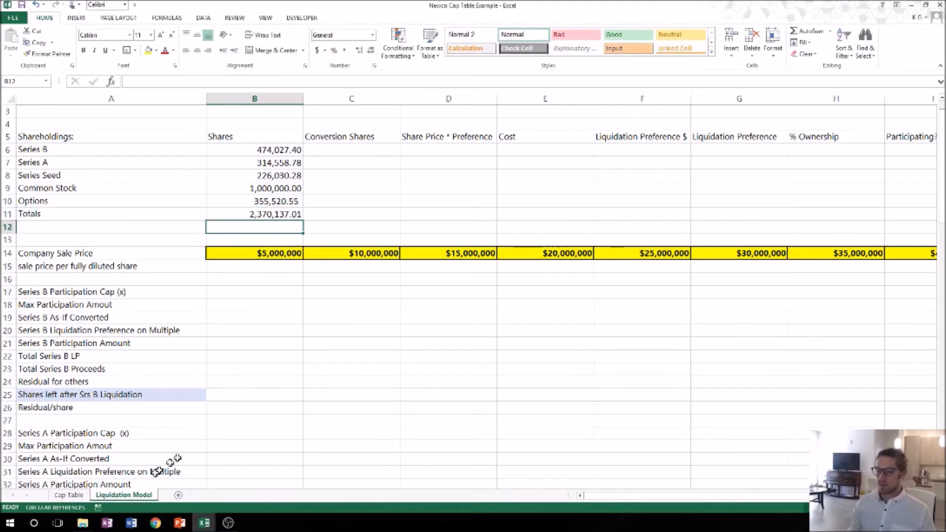
# Check the Total Shares sum in Cap Table cell T26, then highlight Conversion Shares cells C6:C11 on the Liquidation Model sheet.
pyautogui.click(69, 495)
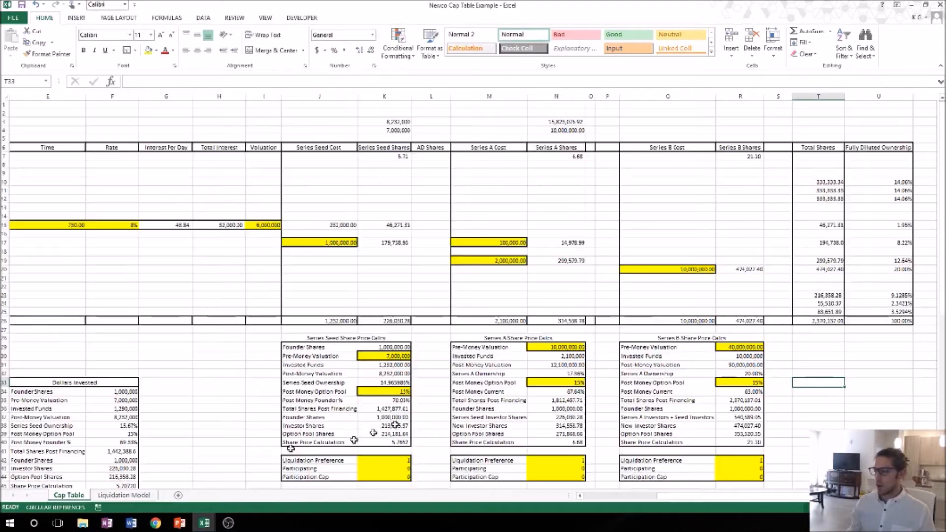
pyautogui.click(831, 321)
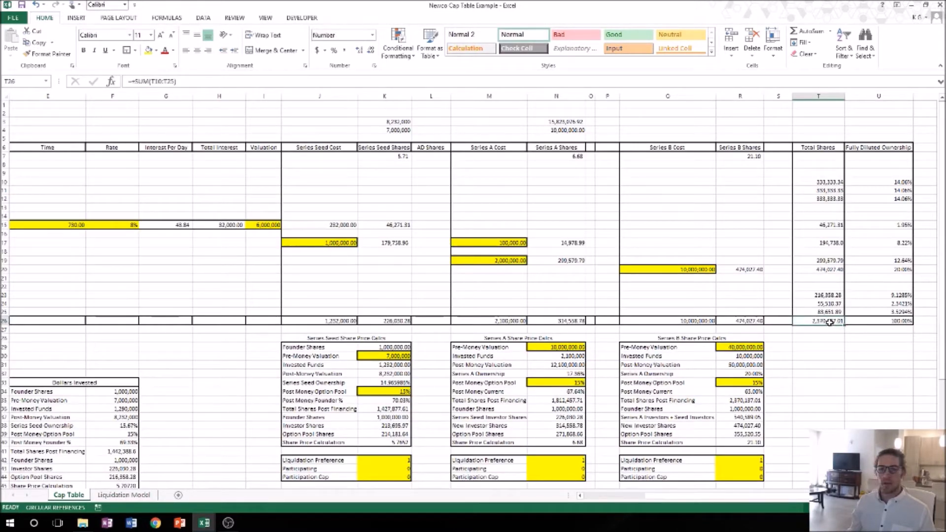
pyautogui.click(132, 495)
pyautogui.moveTo(330, 148); pyautogui.dragTo(327, 215)
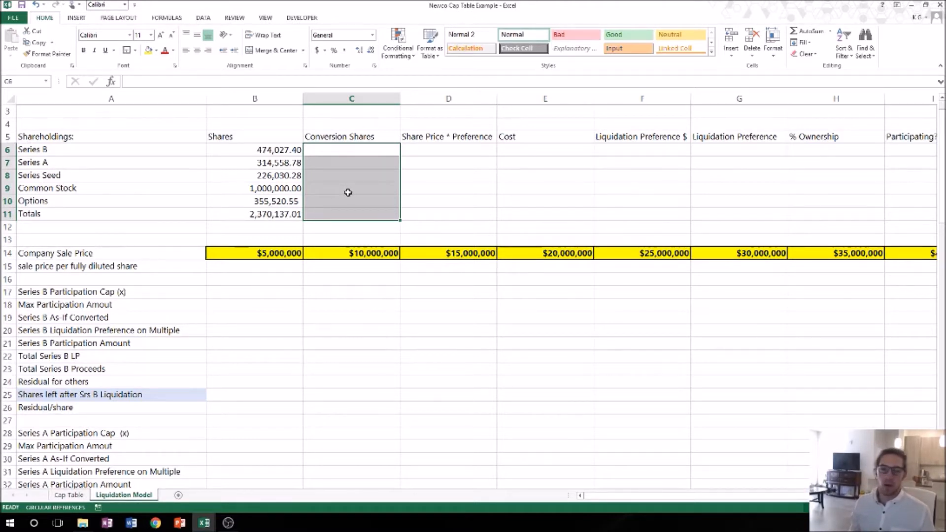
# Shorten the column header in cell D5 to "Share Price".
pyautogui.click(445, 150)
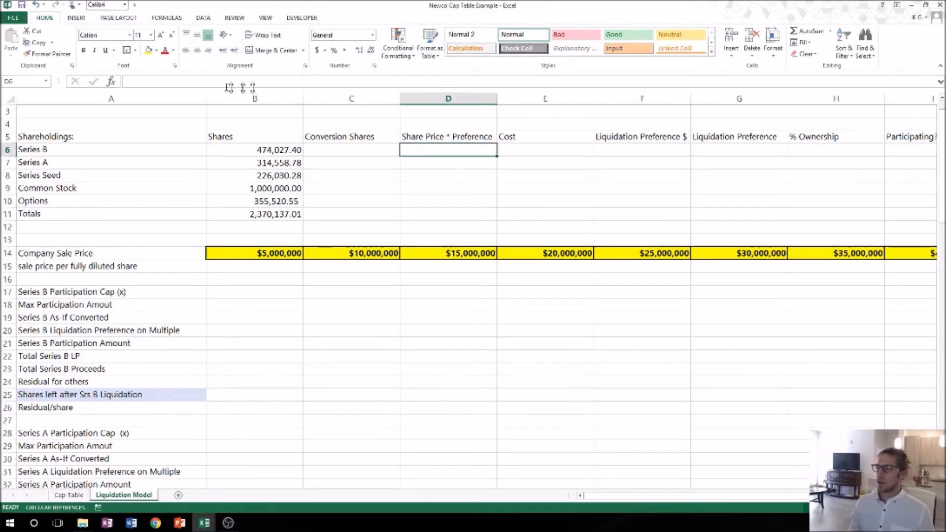
pyautogui.click(466, 137)
pyautogui.click(261, 82)
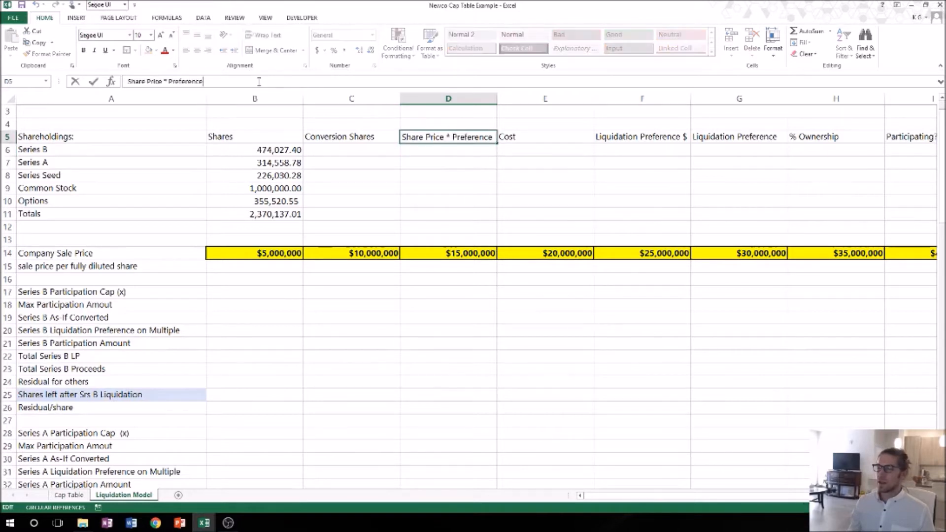
pyautogui.press('BackSpace')
pyautogui.press('BackSpace')
pyautogui.press('BackSpace')
pyautogui.press('BackSpace')
pyautogui.press('BackSpace')
pyautogui.press('BackSpace')
pyautogui.press('BackSpace')
pyautogui.press('BackSpace')
pyautogui.press('BackSpace')
pyautogui.press('BackSpace')
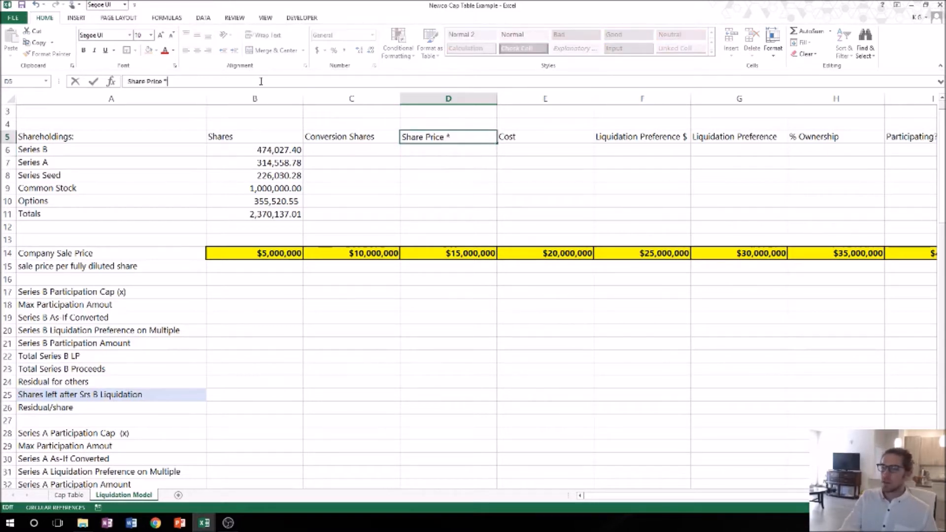
pyautogui.press('Return')
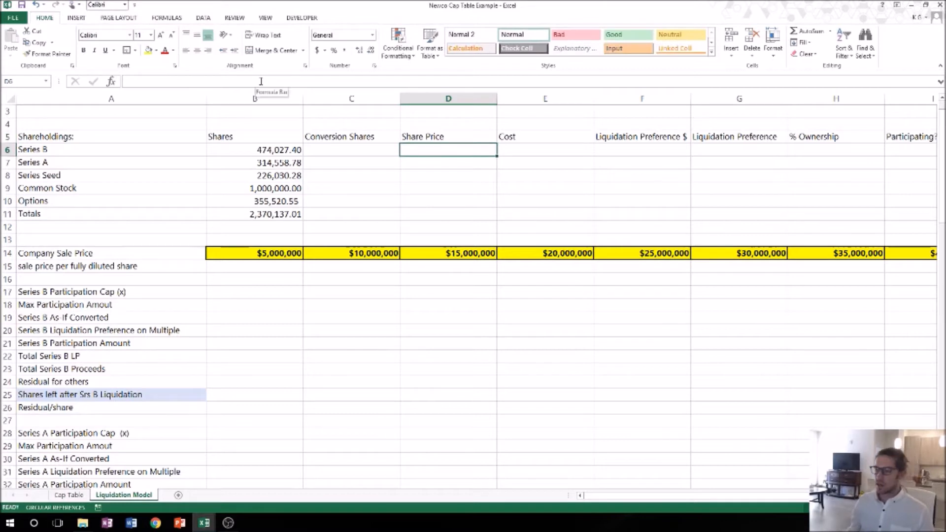
# Link the Series B Share Price cell D6 to the Series B share price in Cap Table cell R7.
pyautogui.write('+')
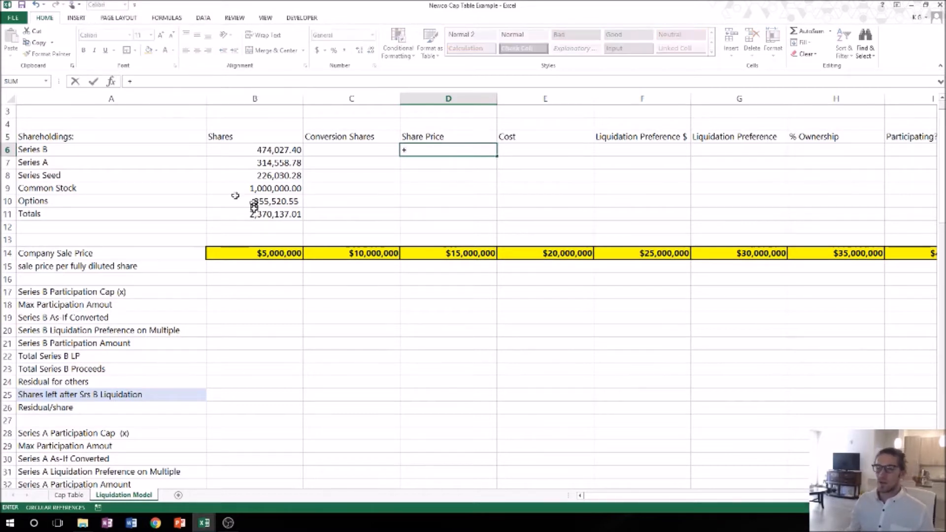
pyautogui.click(68, 495)
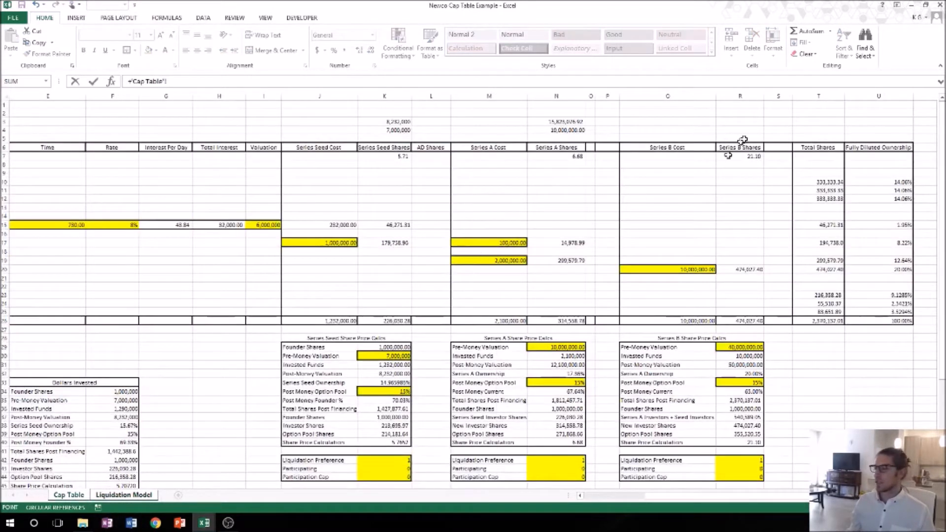
pyautogui.click(751, 156)
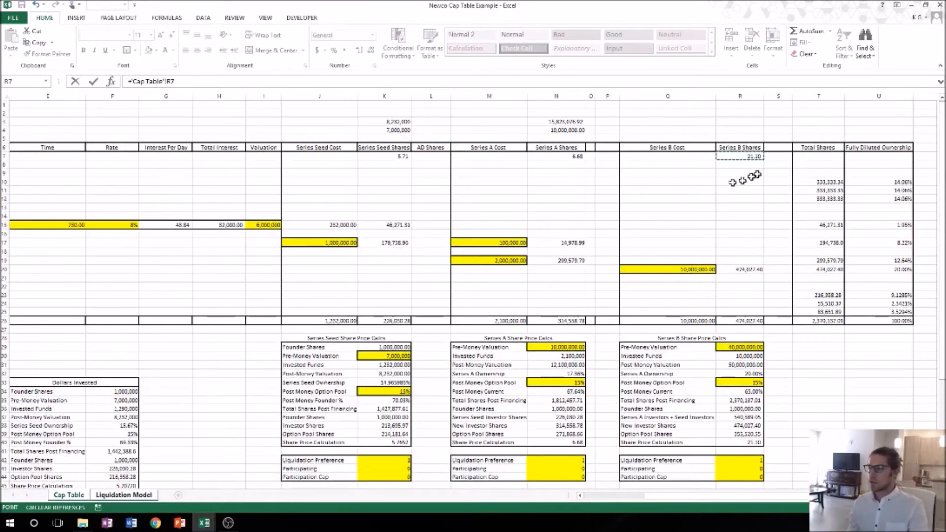
pyautogui.press('Return')
# Link the Series A Share Price cell D7 to the Series A share price in Cap Table cell N7.
pyautogui.write('+')
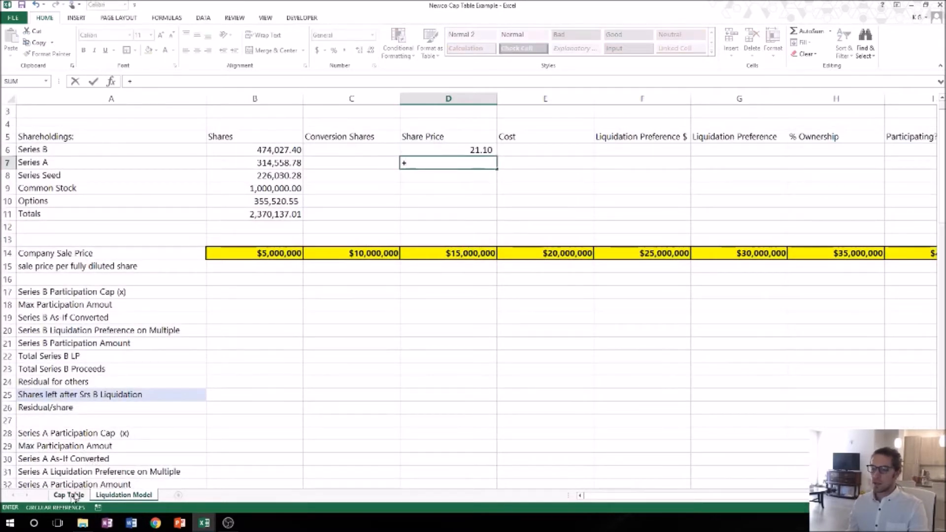
pyautogui.click(71, 495)
pyautogui.click(543, 154)
pyautogui.press('Return')
# Link the Series Seed Share Price cell D8 to the Series Seed share price in Cap Table cell K7.
pyautogui.write('+')
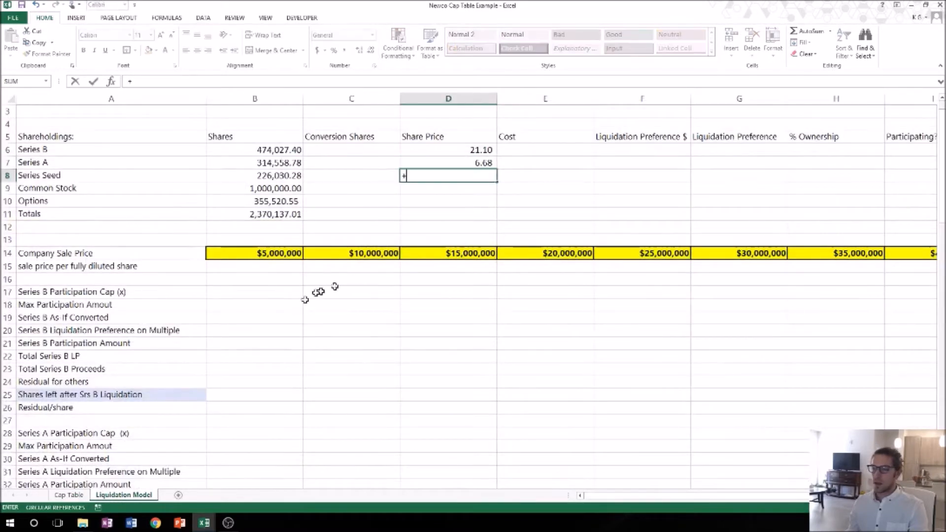
pyautogui.click(68, 496)
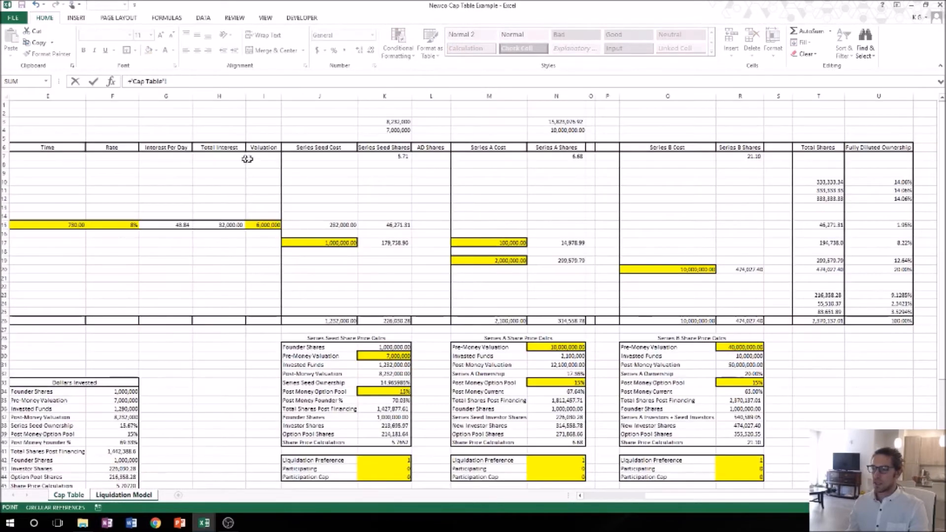
pyautogui.click(397, 156)
pyautogui.press('Return')
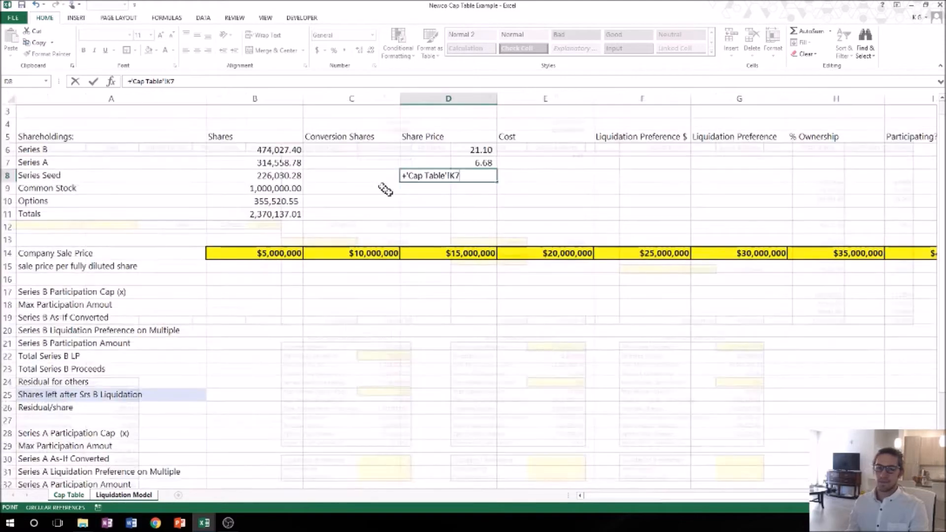
# Link the Series B Cost cell E6 to the Series B Cost total in Cap Table cell Q26.
pyautogui.click(542, 152)
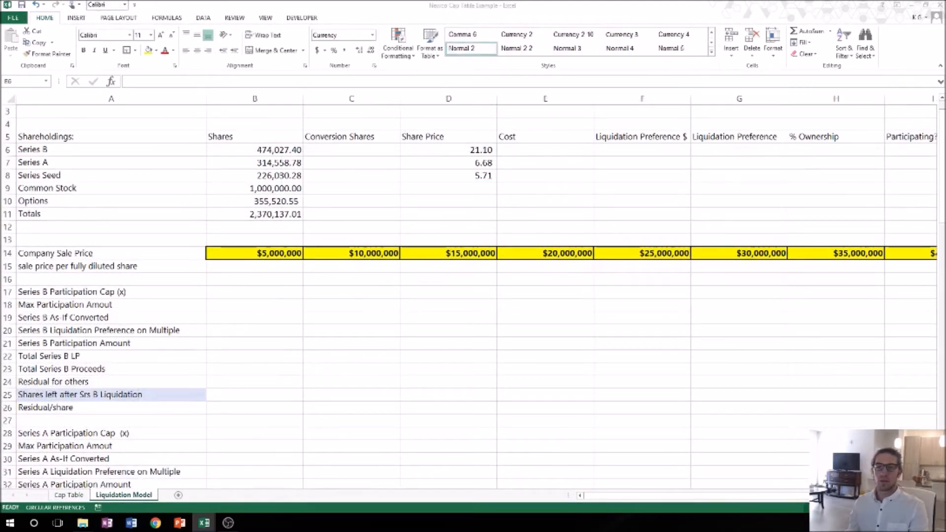
pyautogui.click(532, 149)
pyautogui.write('+')
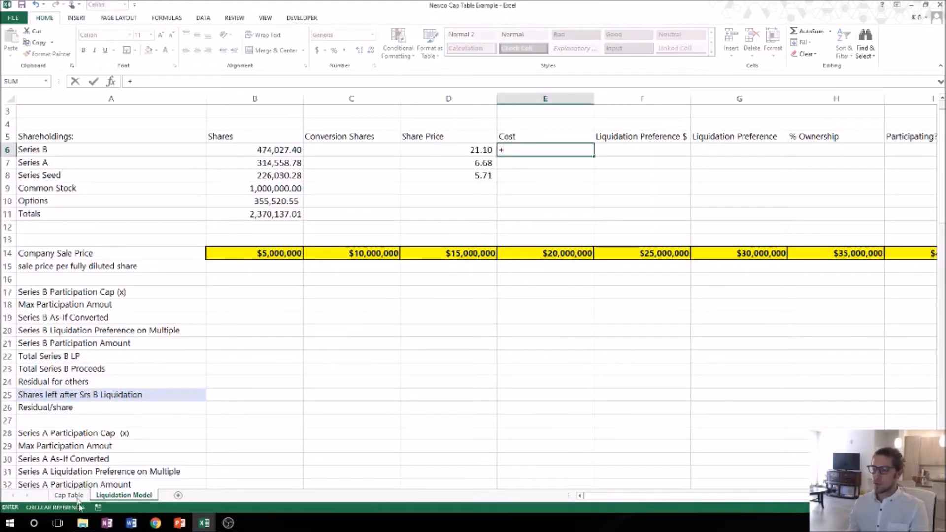
pyautogui.click(69, 495)
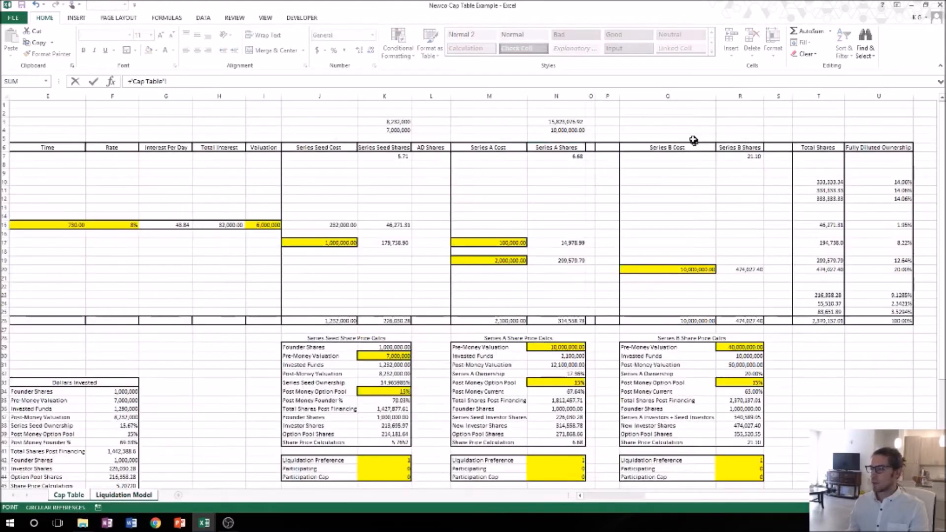
pyautogui.click(687, 319)
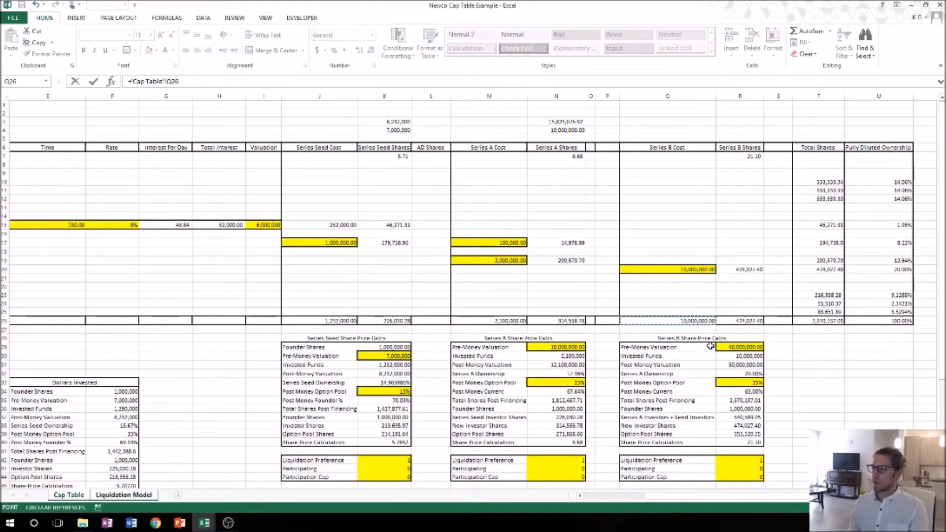
pyautogui.press('Return')
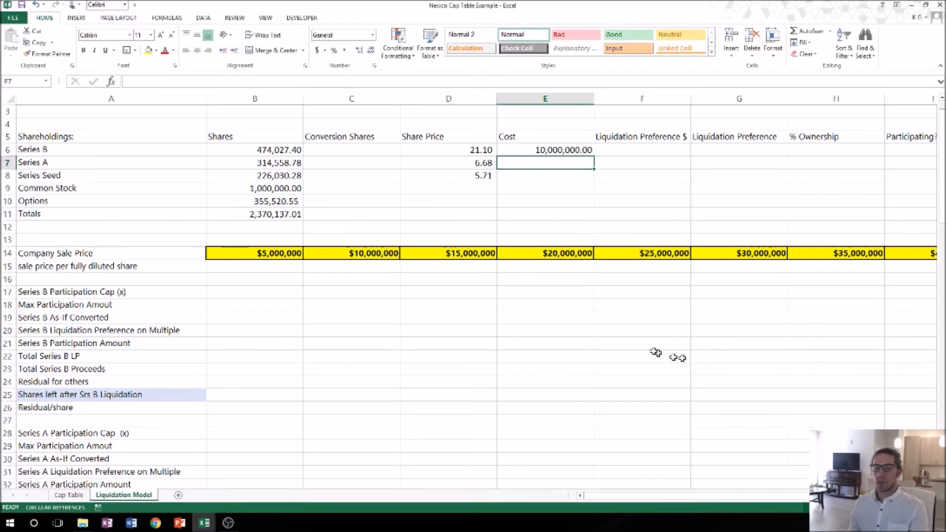
# Link the Series A Cost cell E7 to the Series A Cost total in Cap Table cell M26.
pyautogui.write('+')
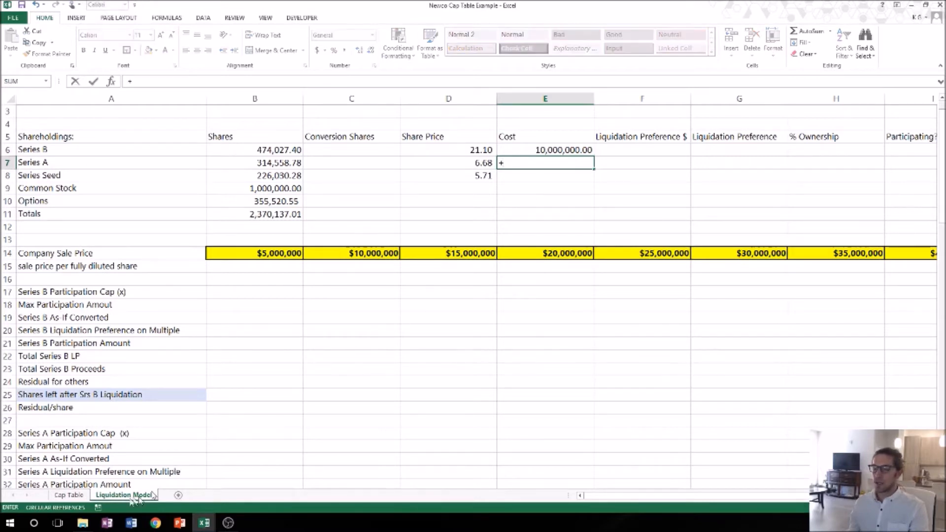
pyautogui.click(67, 495)
pyautogui.click(511, 319)
pyautogui.press('Return')
# Link the Series Seed Cost cell E8 to the Series Seed Cost total in Cap Table cell J26.
pyautogui.write('+')
pyautogui.click(79, 497)
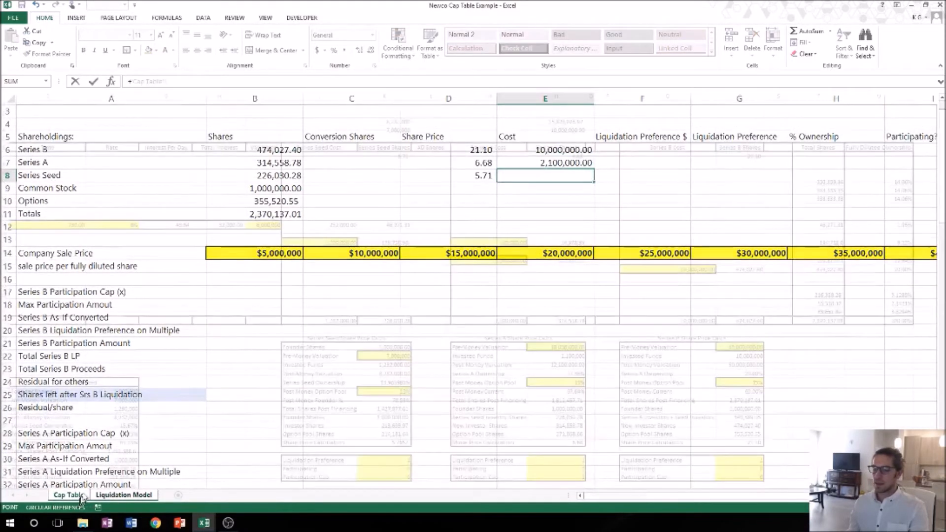
pyautogui.click(327, 322)
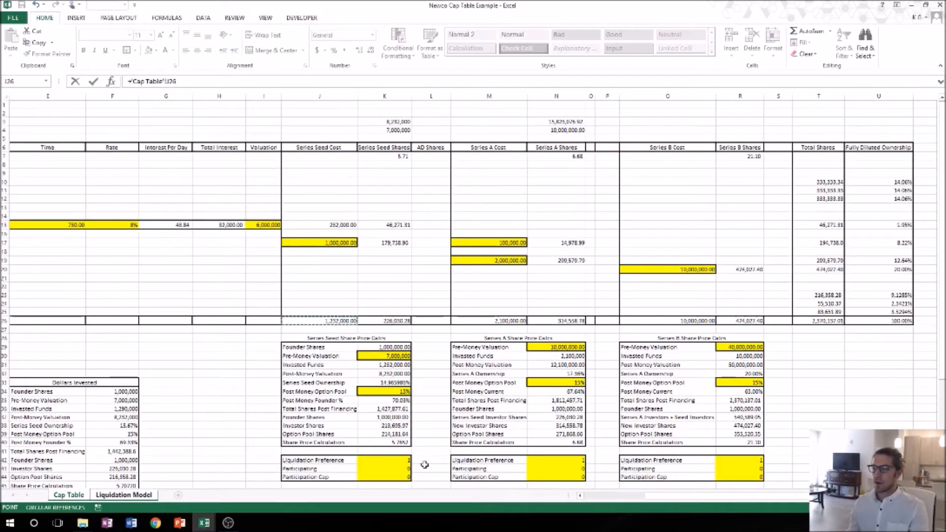
pyautogui.press('Return')
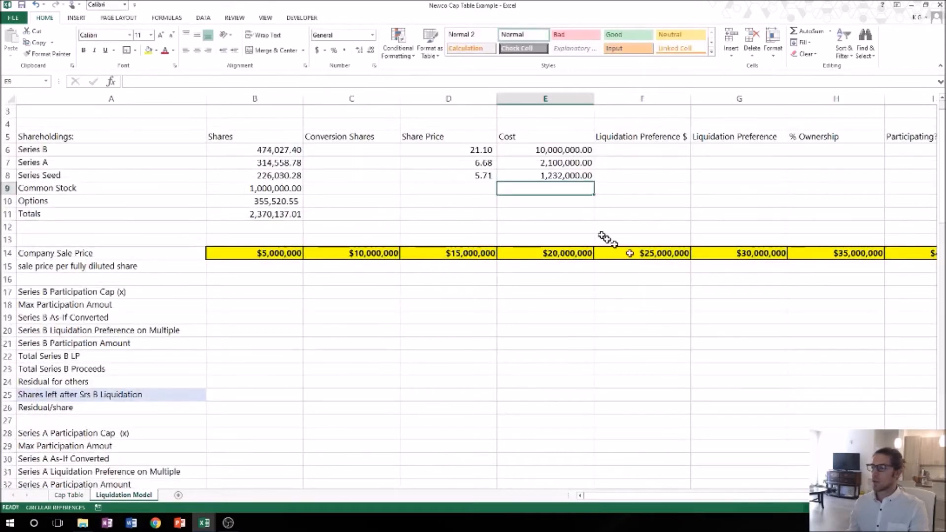
# Link the Series B Liquidation Preference cell G6 to the Series B liquidation preference in Cap Table cell R42.
pyautogui.click(622, 204)
pyautogui.click(649, 148)
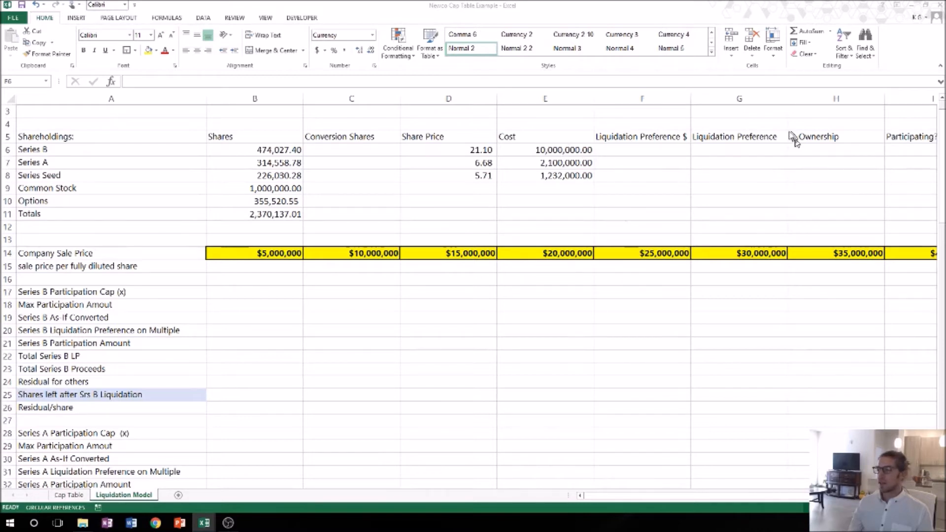
pyautogui.click(735, 149)
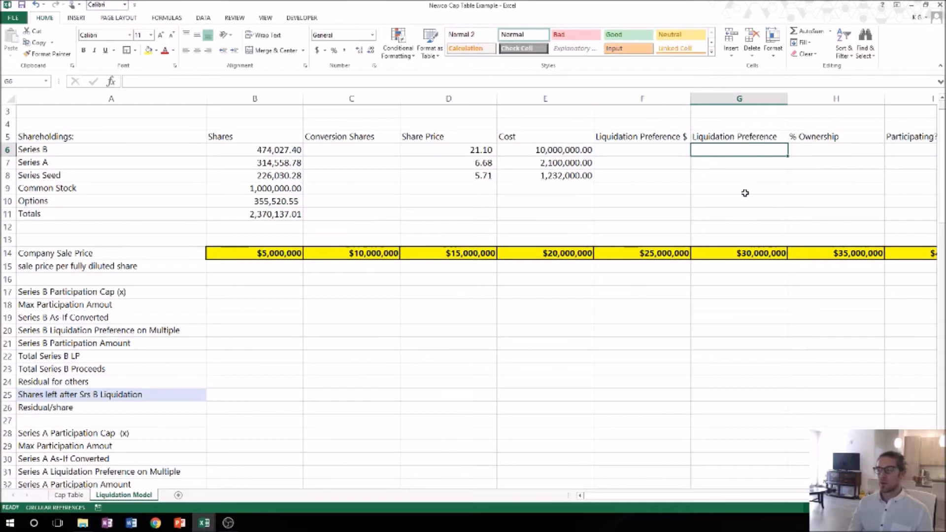
pyautogui.write('+')
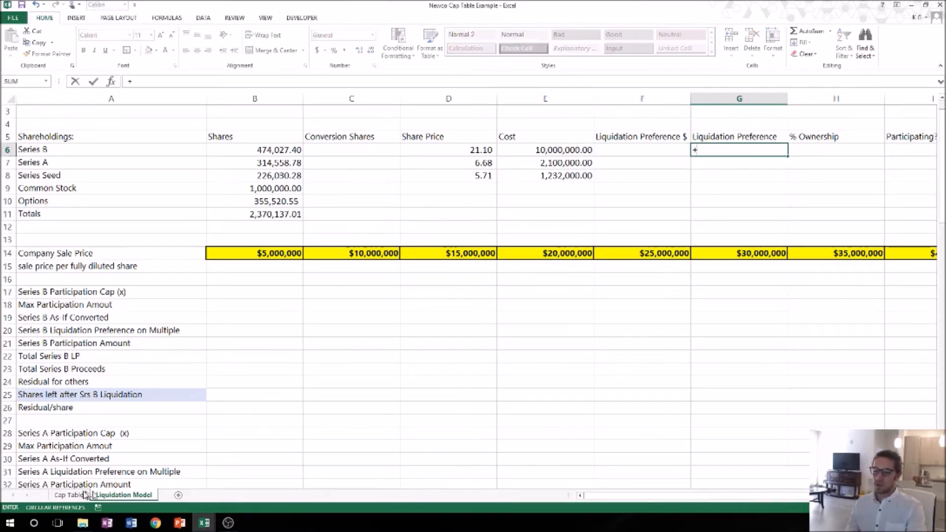
pyautogui.click(70, 494)
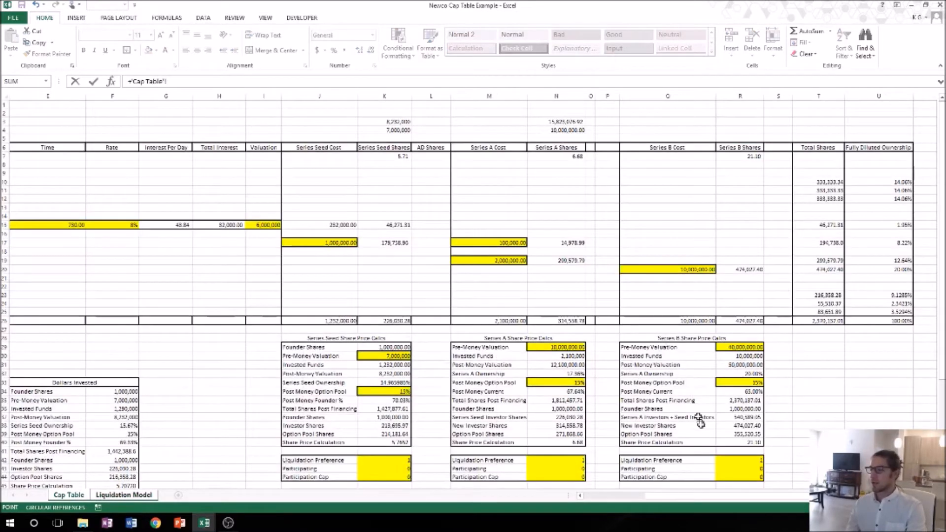
pyautogui.click(740, 461)
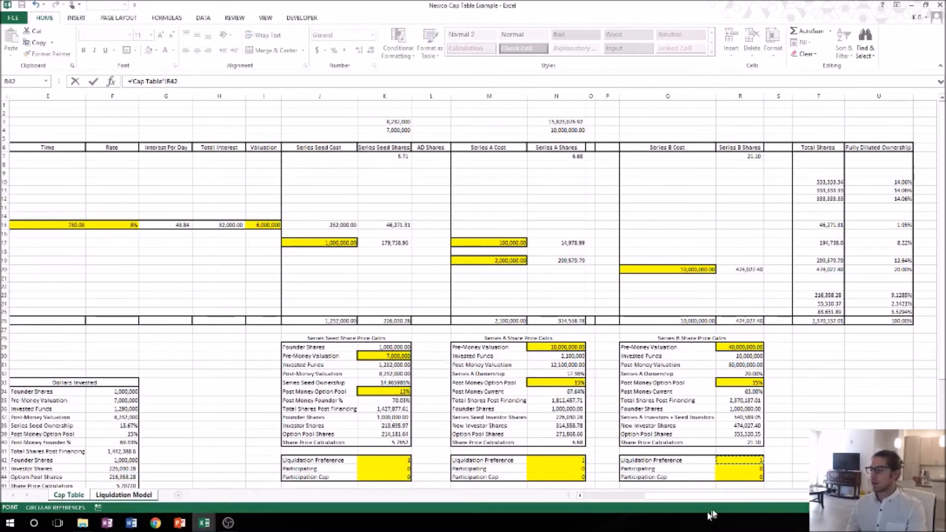
pyautogui.press('Return')
# Link the Series A Liquidation Preference cell G7 to the Series A liquidation preference in Cap Table cell N42.
pyautogui.write('+')
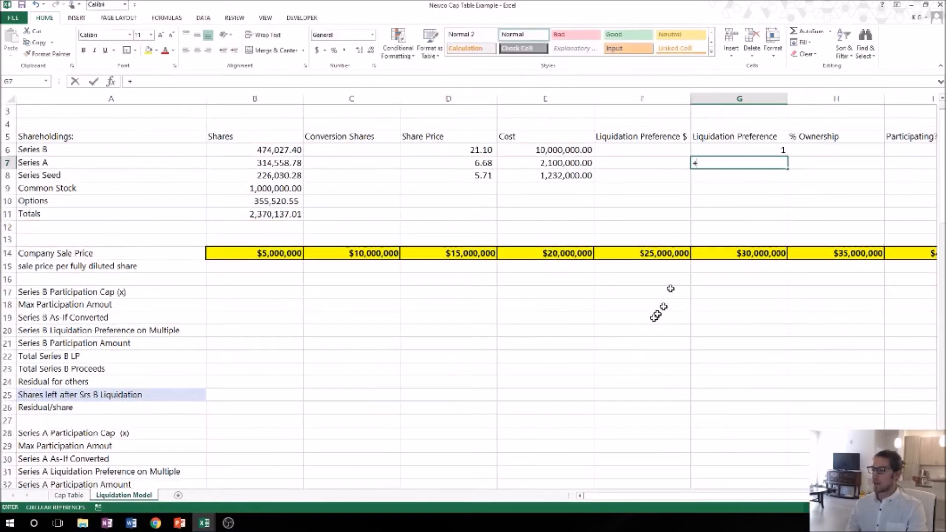
pyautogui.click(69, 494)
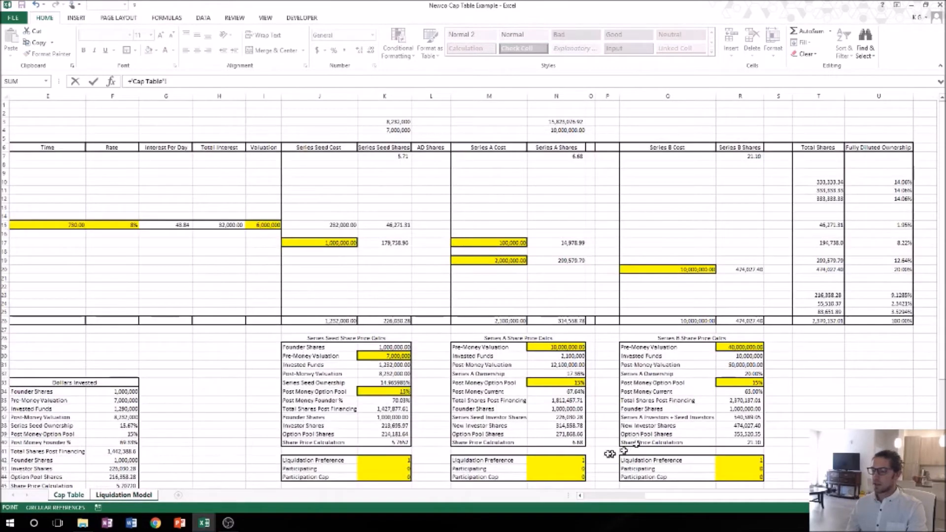
pyautogui.click(555, 464)
pyautogui.press('Return')
# Link the Series Seed Liquidation Preference cell G8 to the Series Seed liquidation preference in Cap Table cell K42.
pyautogui.write('+')
pyautogui.click(69, 495)
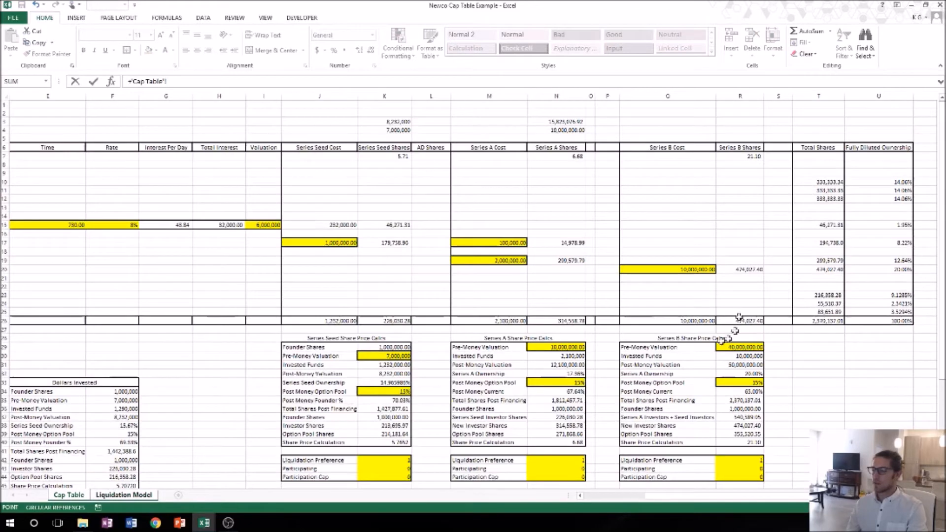
pyautogui.click(394, 462)
pyautogui.press('Return')
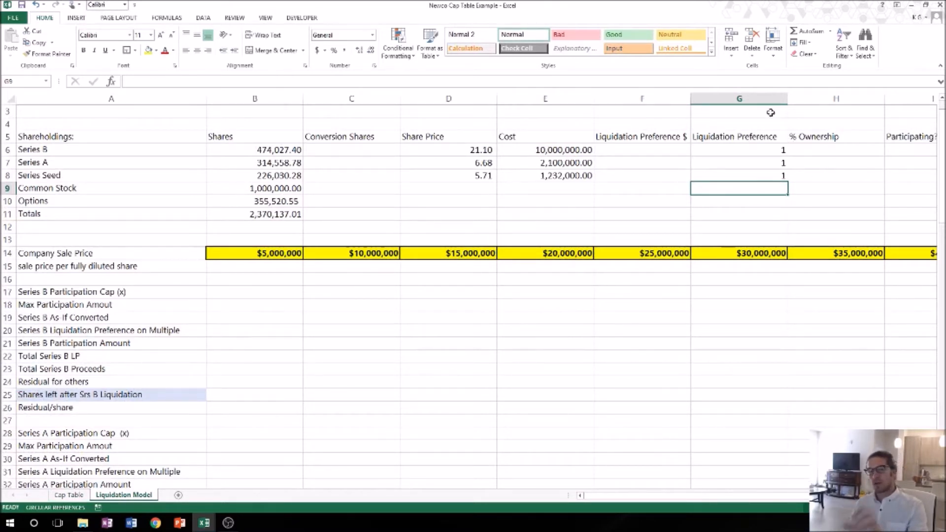
# Calculate the Series B Liquidation Preference $ in cell F6 as Cost times Liquidation Preference, E6*G6.
pyautogui.click(665, 150)
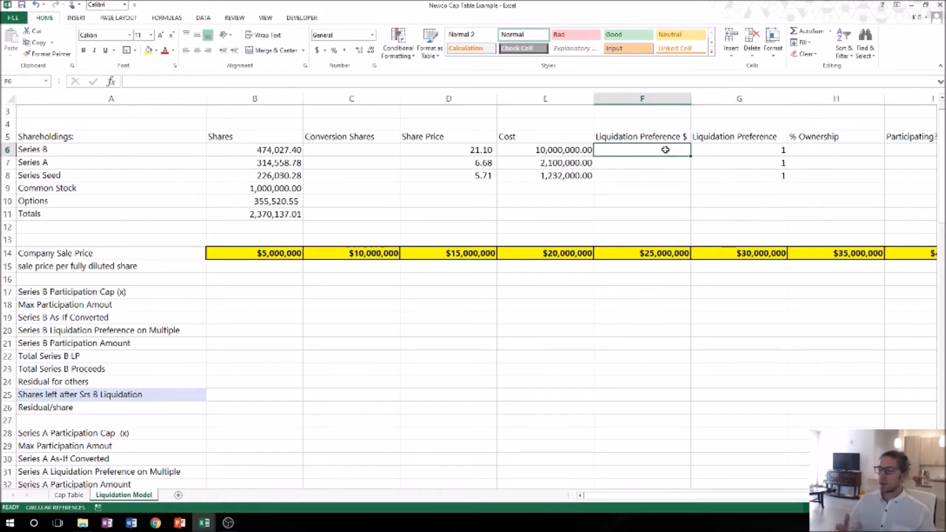
pyautogui.write('+')
pyautogui.press('Left')
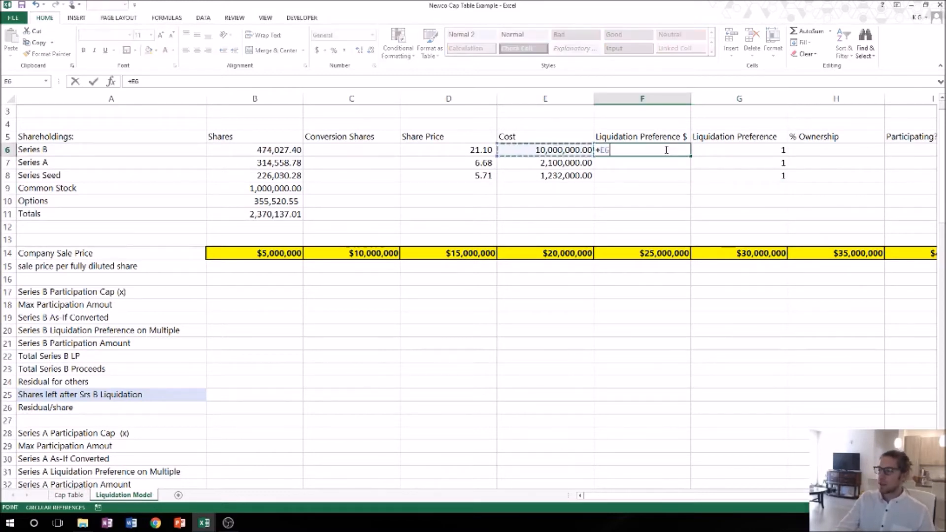
pyautogui.write('*')
pyautogui.press('Right')
pyautogui.press('Return')
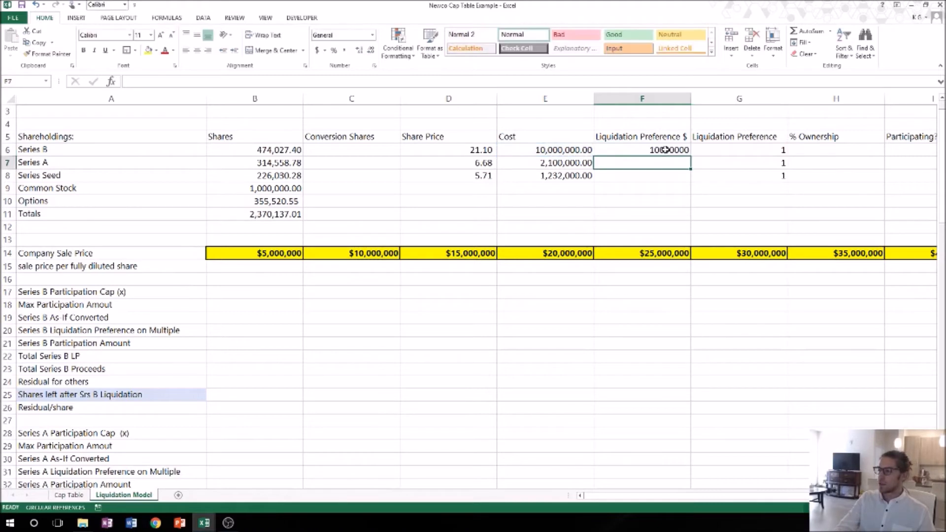
# Copy the Liquidation Preference $ formula from F6 to the Series A and Series Seed cells F7 and F8.
pyautogui.press('Up')
pyautogui.hotkey('ctrl', 'c')
pyautogui.press('Down')
pyautogui.hotkey('ctrl', 'v')
pyautogui.press('Down')
pyautogui.hotkey('ctrl', 'v')
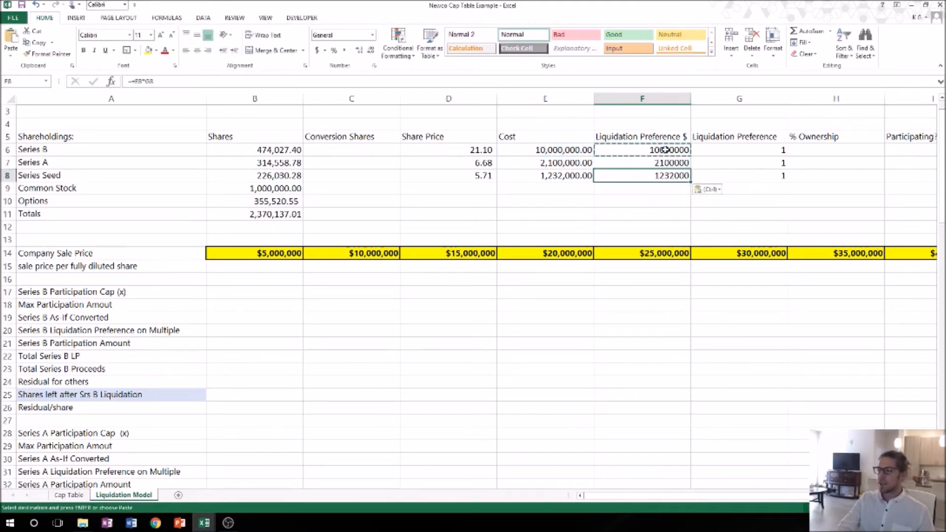
pyautogui.press('Escape')
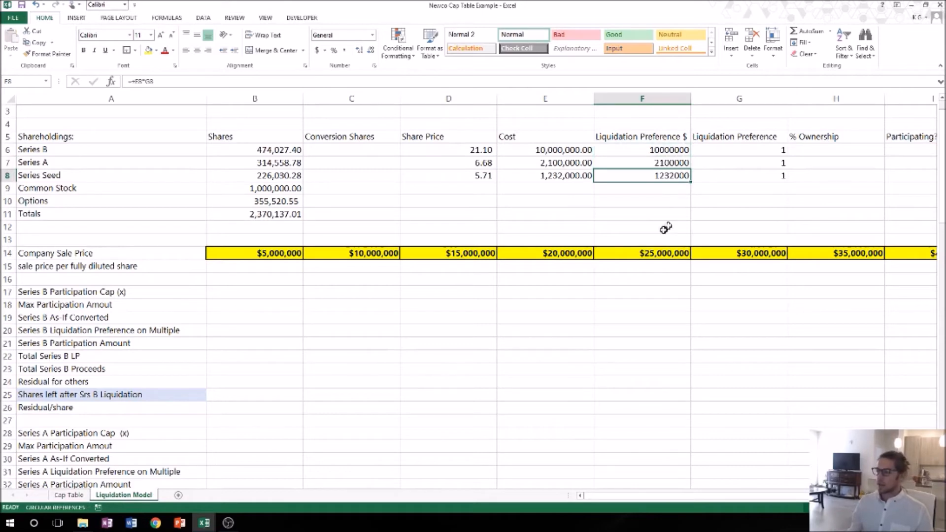
# Set the Series B liquidation preference in Cap Table cell R42 to 2 and check linked cell G6 on the Liquidation Model sheet.
pyautogui.click(68, 495)
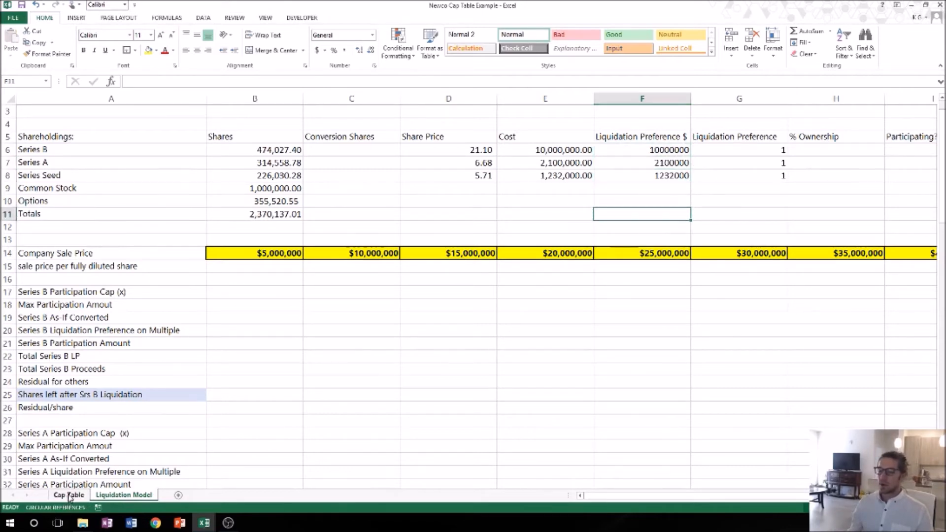
pyautogui.click(741, 460)
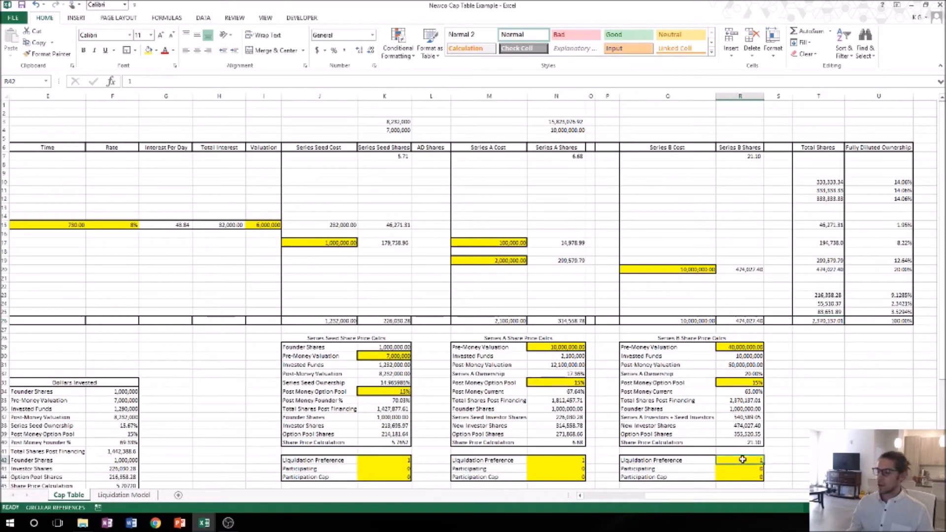
pyautogui.write('2')
pyautogui.press('Return')
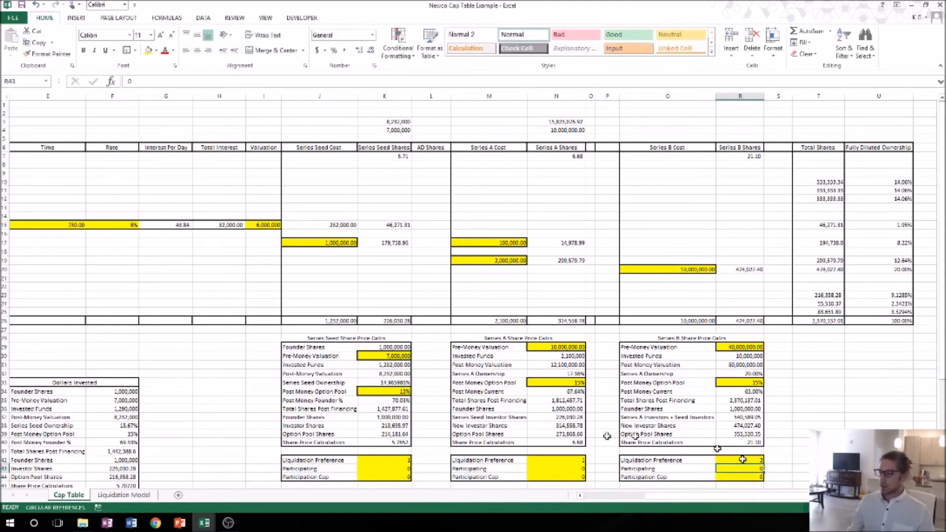
pyautogui.click(146, 490)
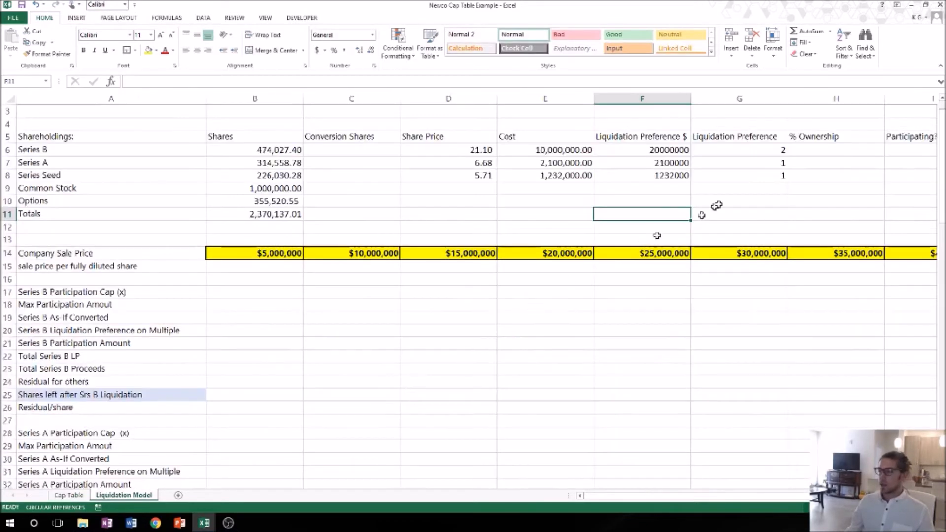
pyautogui.click(771, 147)
# Format the Liquidation Preference $ cells F6:F8 in comma style with no decimal places.
pyautogui.click(675, 152)
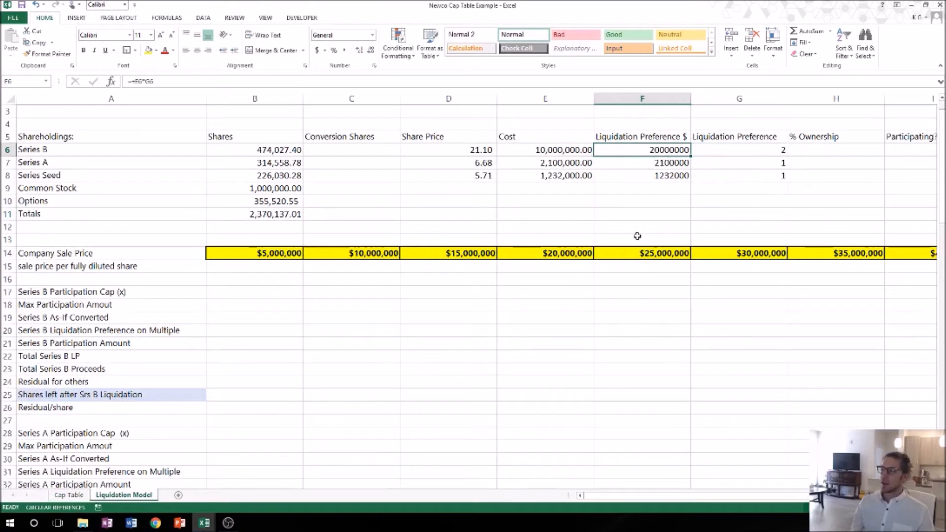
pyautogui.hotkey('shift', 'Down')
pyautogui.hotkey('shift', 'Down')
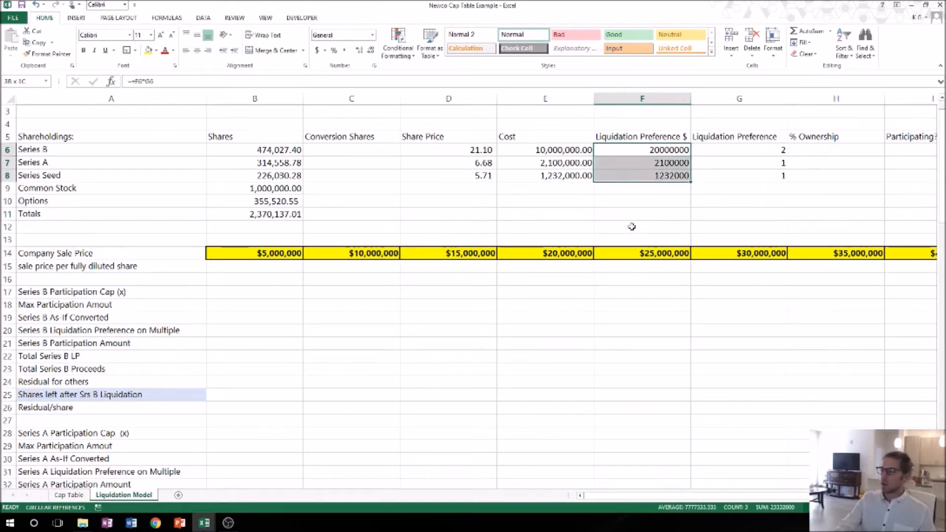
pyautogui.hotkey('alt', 'h')
pyautogui.press('k')
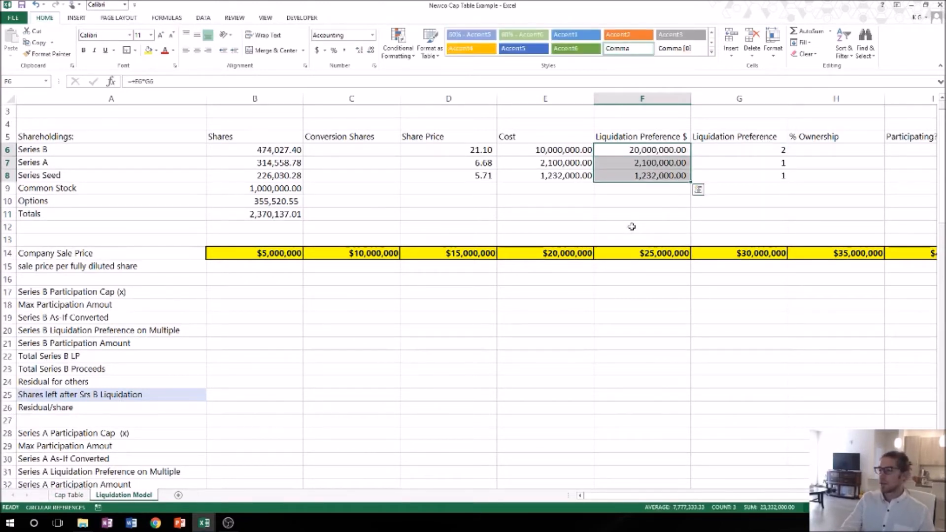
pyautogui.click(371, 50)
pyautogui.click(371, 50)
pyautogui.click(659, 199)
pyautogui.click(817, 188)
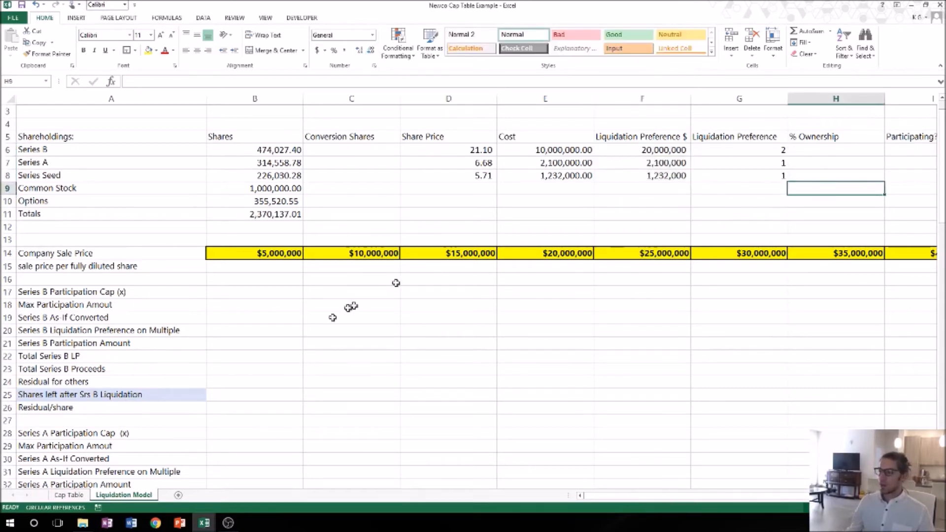
# Set the Series B liquidation preference in Cap Table cell R42 to 1 and return to the Liquidation Model sheet.
pyautogui.click(71, 495)
pyautogui.click(749, 460)
pyautogui.write('1')
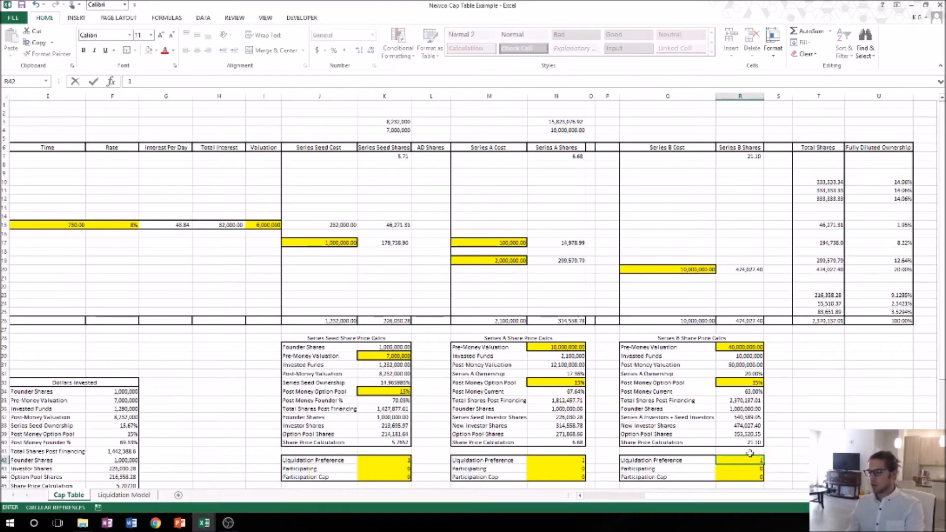
pyautogui.press('Return')
pyautogui.press('Return')
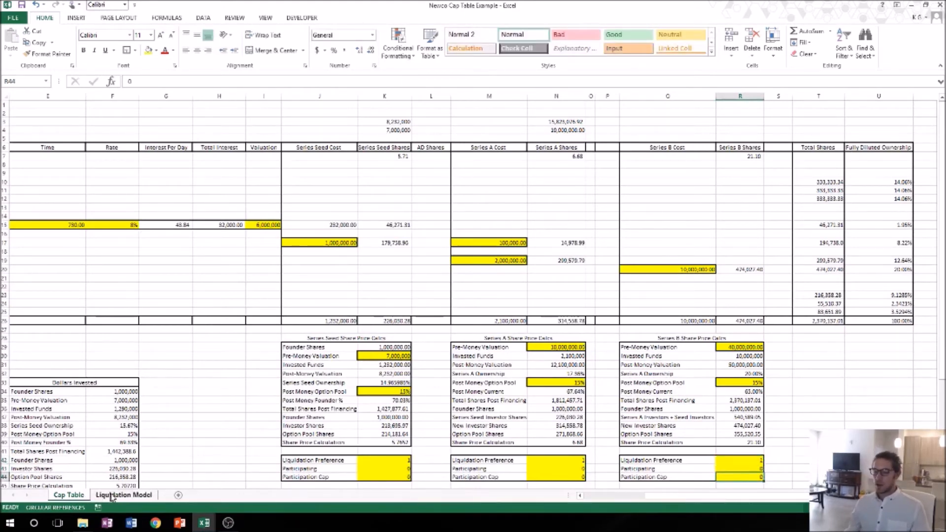
pyautogui.click(112, 495)
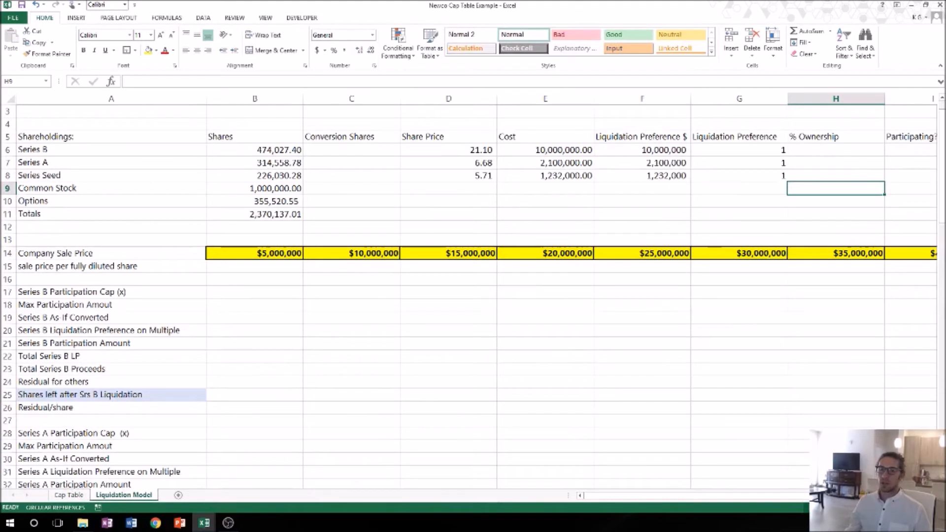
pyautogui.hotkey('alt', 'Tab')
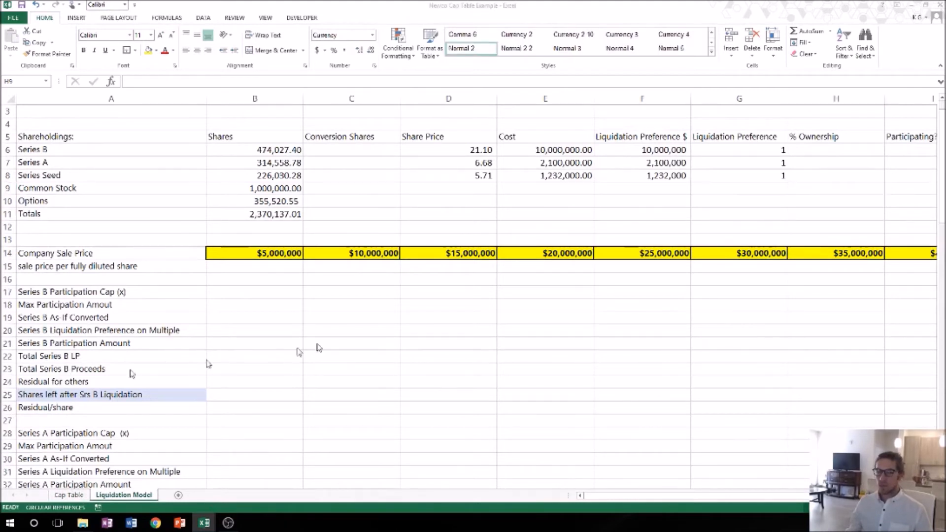
pyautogui.hotkey('alt', 'Tab')
# Calculate the Series B % Ownership in cell H6 as its shares divided by total shares, B6/$B$11, with the total locked absolute.
pyautogui.click(830, 149)
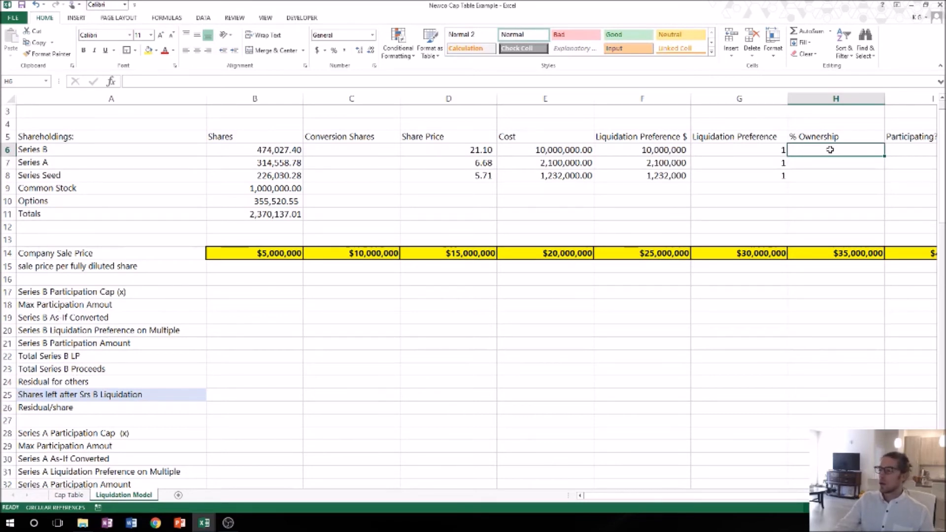
pyautogui.write('+')
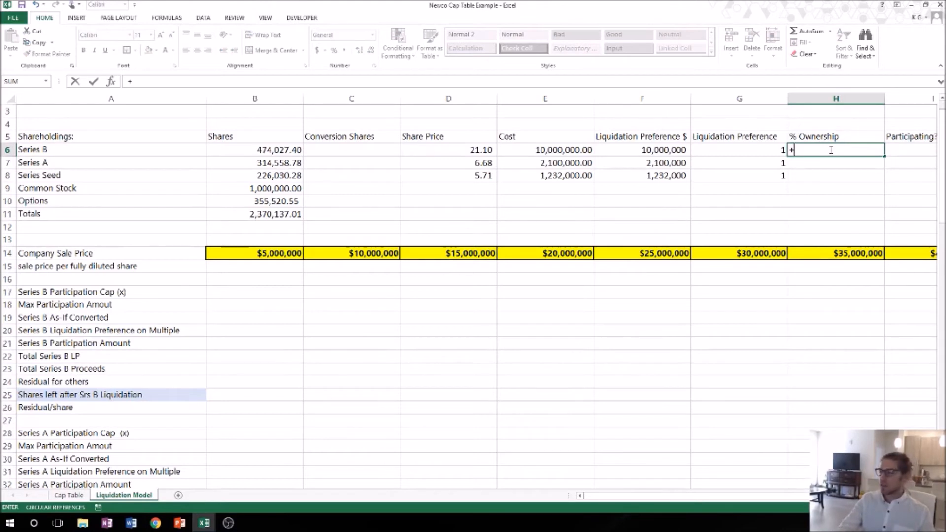
pyautogui.press('Left')
pyautogui.press('Left')
pyautogui.press('Left')
pyautogui.press('Left')
pyautogui.press('Left')
pyautogui.press('Left')
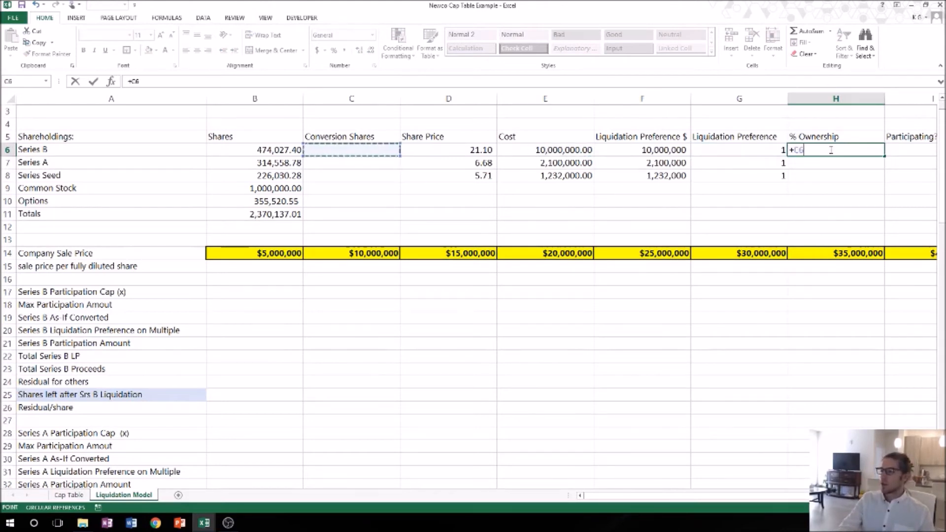
pyautogui.write('/*')
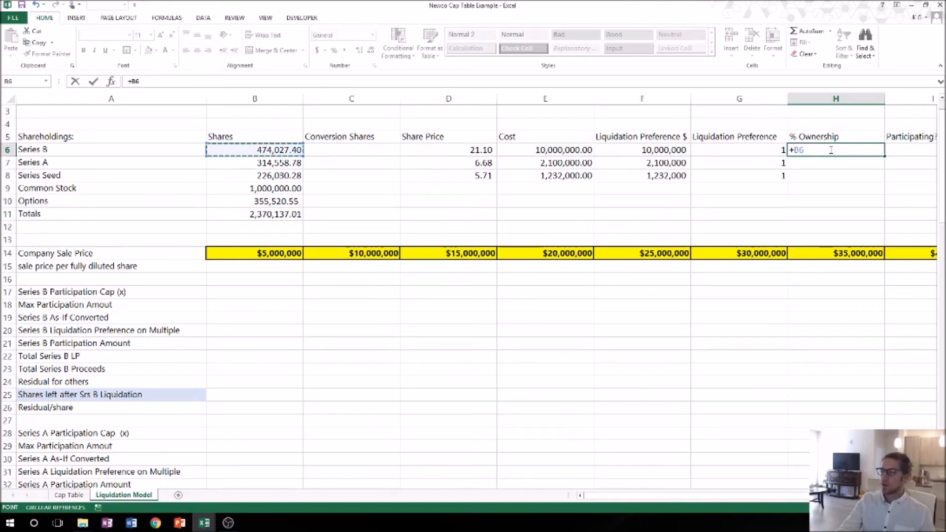
pyautogui.press('Down')
pyautogui.press('Down')
pyautogui.press('Down')
pyautogui.press('Down')
pyautogui.press('Left')
pyautogui.press('Left')
pyautogui.press('Left')
pyautogui.press('Left')
pyautogui.press('Left')
pyautogui.press('Left')
pyautogui.press('Down')
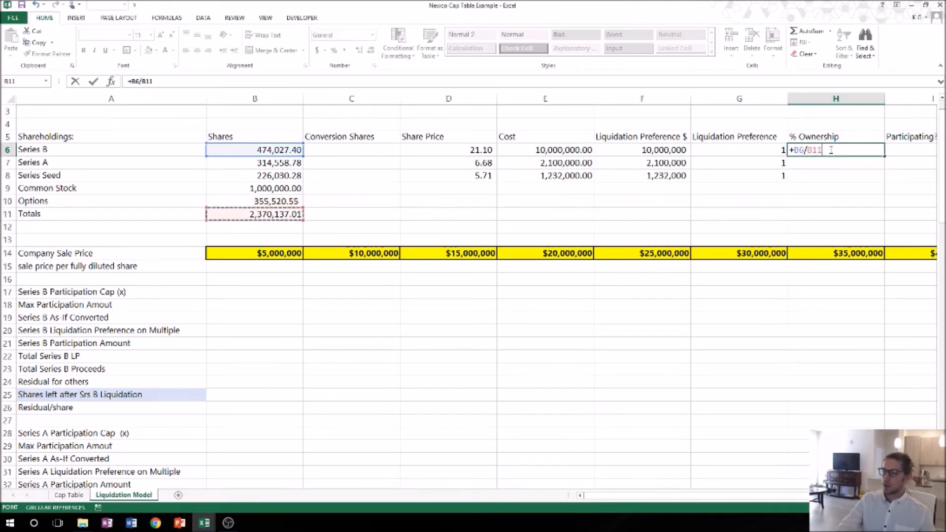
pyautogui.press('F4')
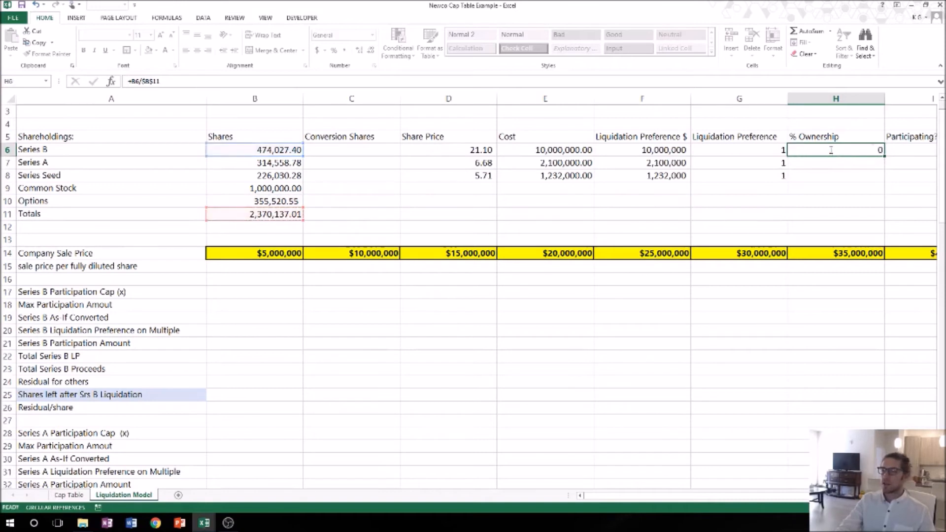
pyautogui.press('Return')
# Copy the % Ownership formula from H6 to the Series A, Series Seed, Common Stock and Options cells H7:H10.
pyautogui.click(830, 150)
pyautogui.hotkey('ctrl', 'c')
pyautogui.press('Down')
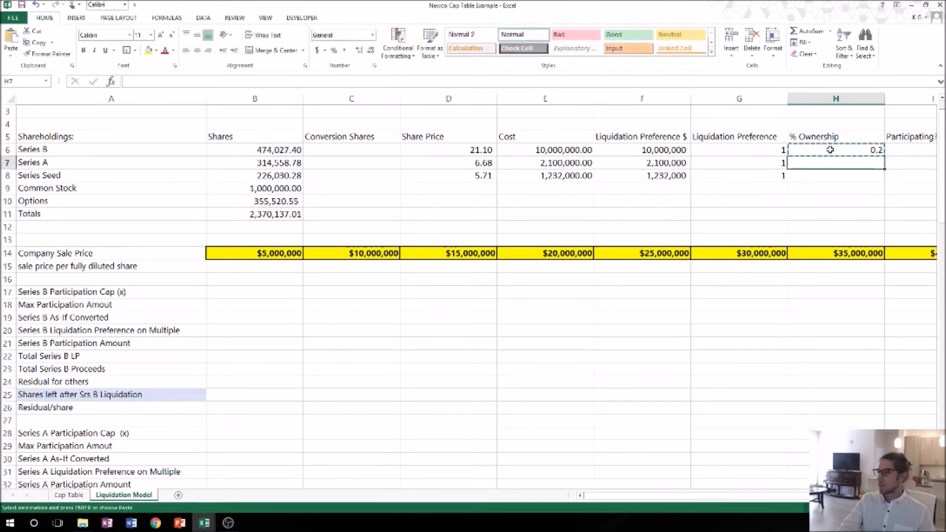
pyautogui.hotkey('shift', 'Down')
pyautogui.hotkey('shift', 'Down')
pyautogui.hotkey('shift', 'Down')
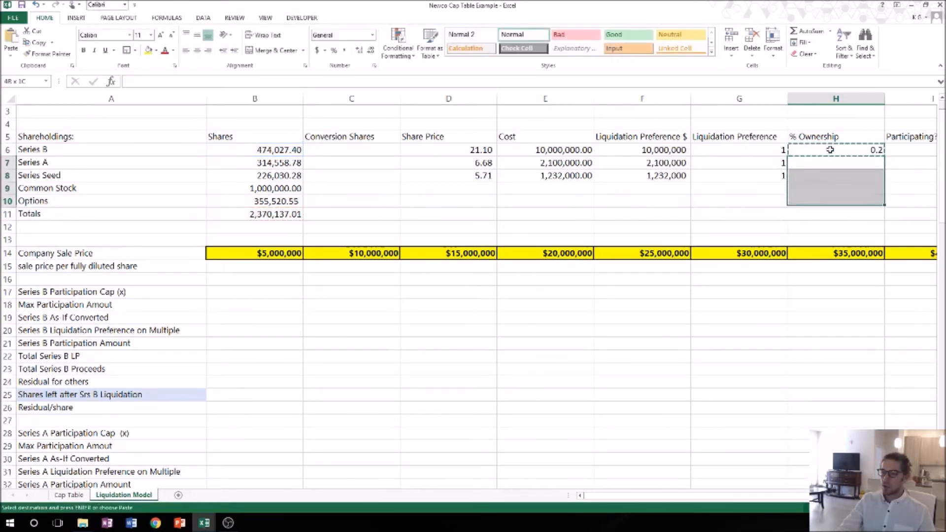
pyautogui.hotkey('ctrl', 'v')
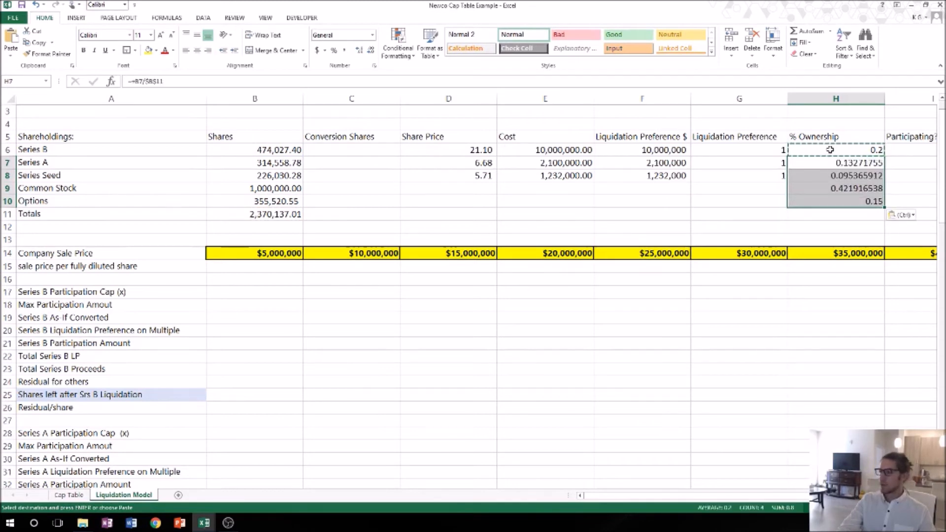
# Format the % Ownership cells H6:H10 as percentages with two decimal places.
pyautogui.click(830, 150)
pyautogui.hotkey('shift', 'Down')
pyautogui.hotkey('shift', 'Down')
pyautogui.hotkey('shift', 'Down')
pyautogui.hotkey('shift', 'Down')
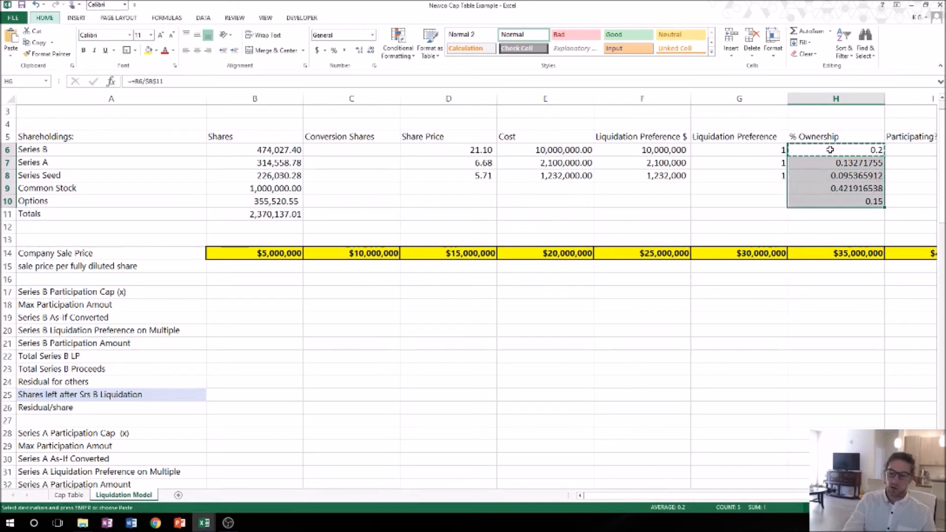
pyautogui.hotkey('ctrl', 'shift', '5')
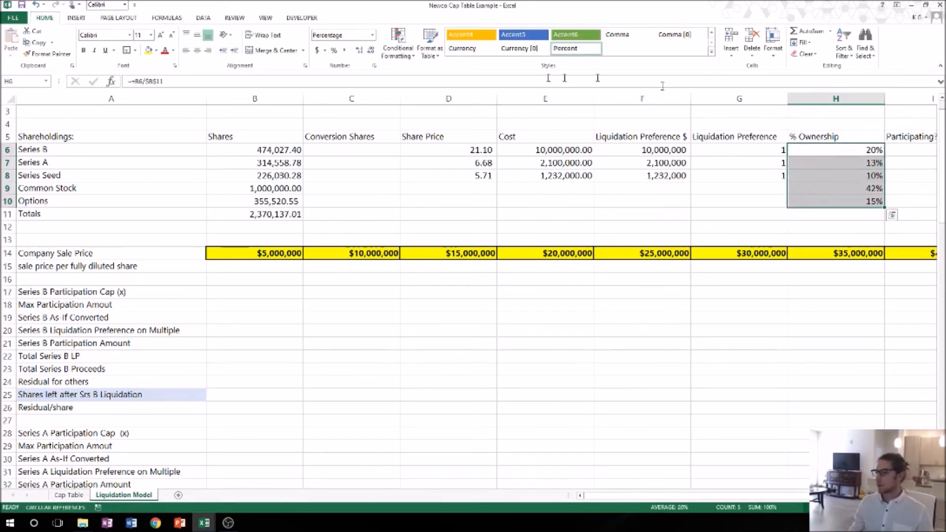
pyautogui.click(359, 49)
pyautogui.click(359, 50)
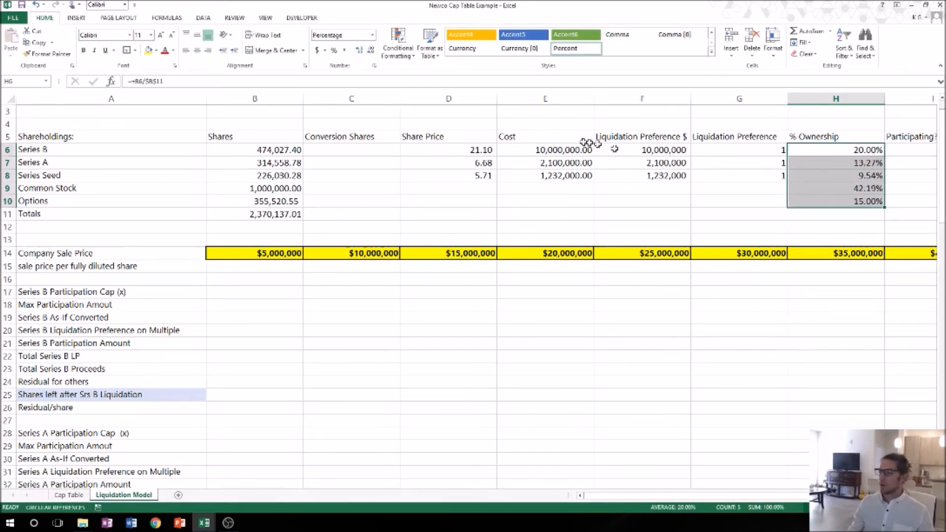
pyautogui.click(555, 176)
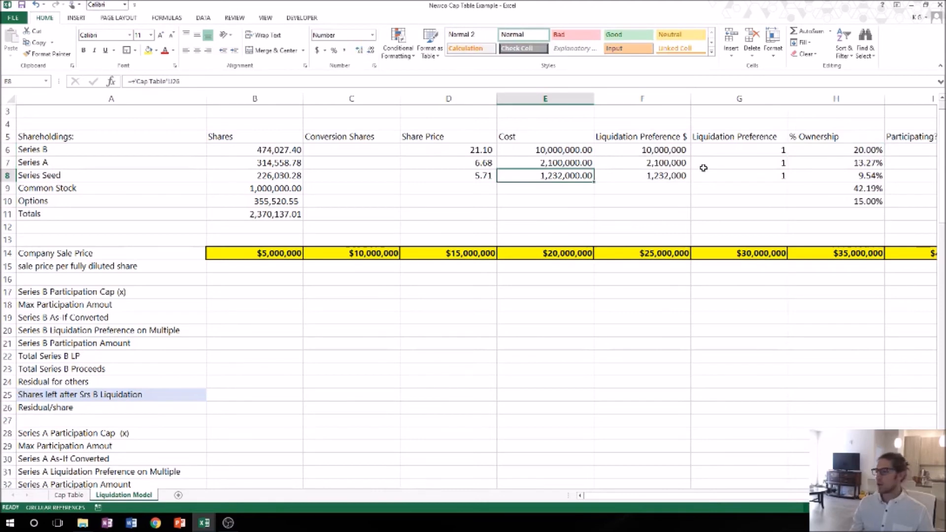
# Link the Series B Participating? cell I6 to the Series B Participating value in Cap Table cell R43.
pyautogui.click(810, 203)
pyautogui.hscroll(3, 751, 500)
pyautogui.moveTo(760, 500)
pyautogui.mouseDown()
pyautogui.moveTo(778, 499)
pyautogui.moveTo(762, 497)
pyautogui.mouseUp()
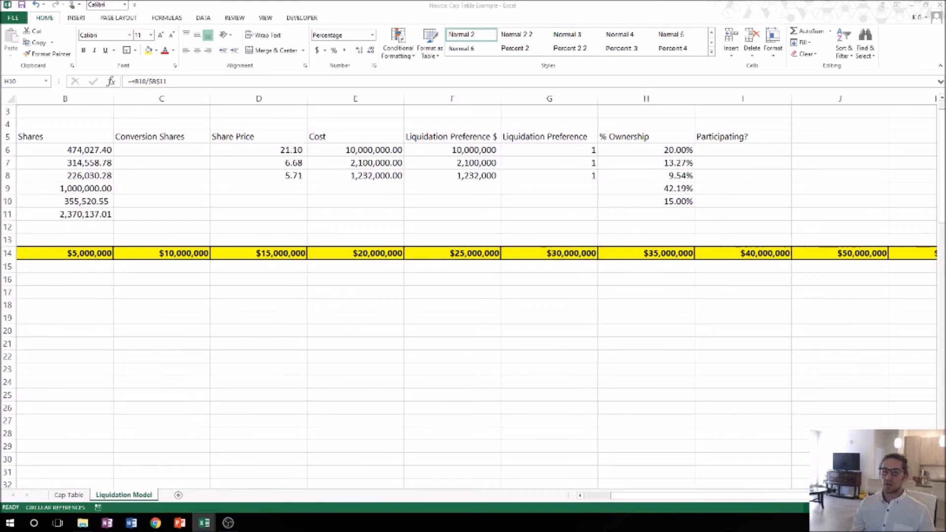
pyautogui.click(746, 147)
pyautogui.write('+')
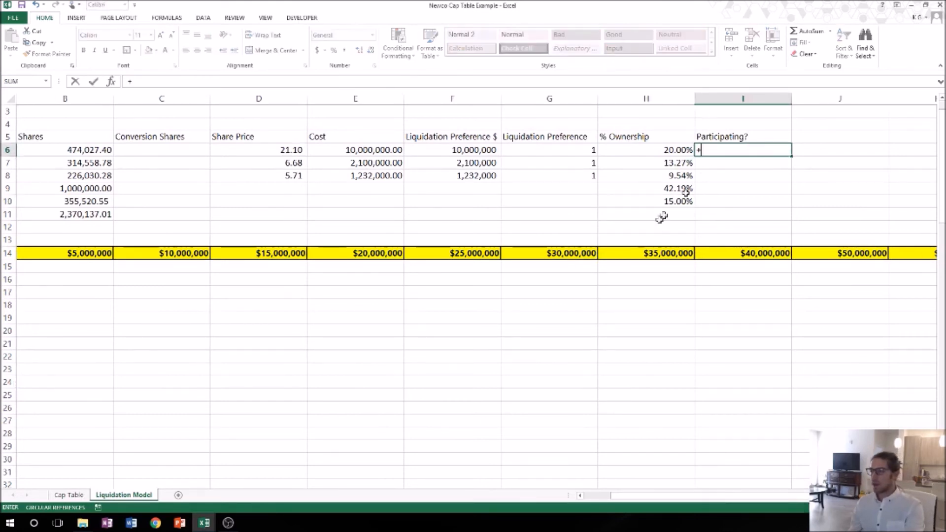
pyautogui.click(69, 495)
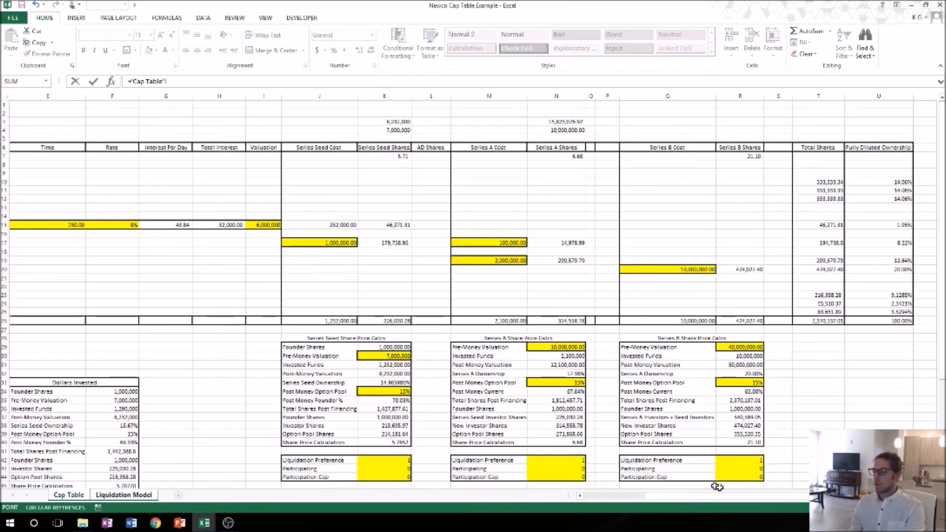
pyautogui.click(746, 467)
pyautogui.press('Return')
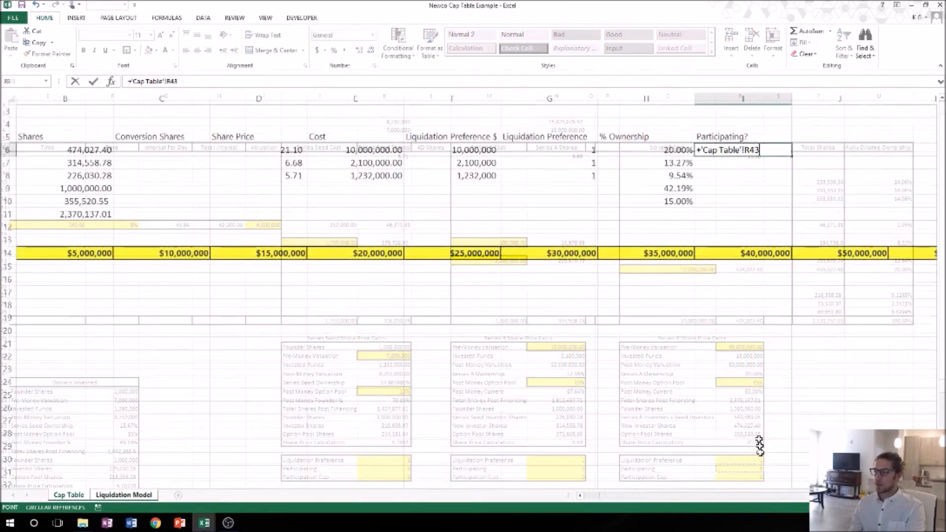
# Link the Series A and Series Seed Participating? cells I7 and I8 to Cap Table cells N43 and K43.
pyautogui.write('+')
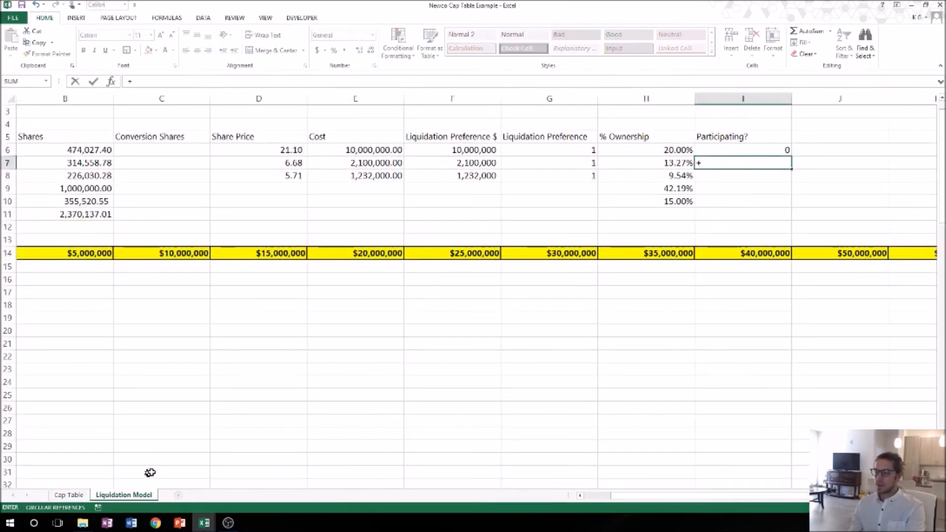
pyautogui.click(62, 495)
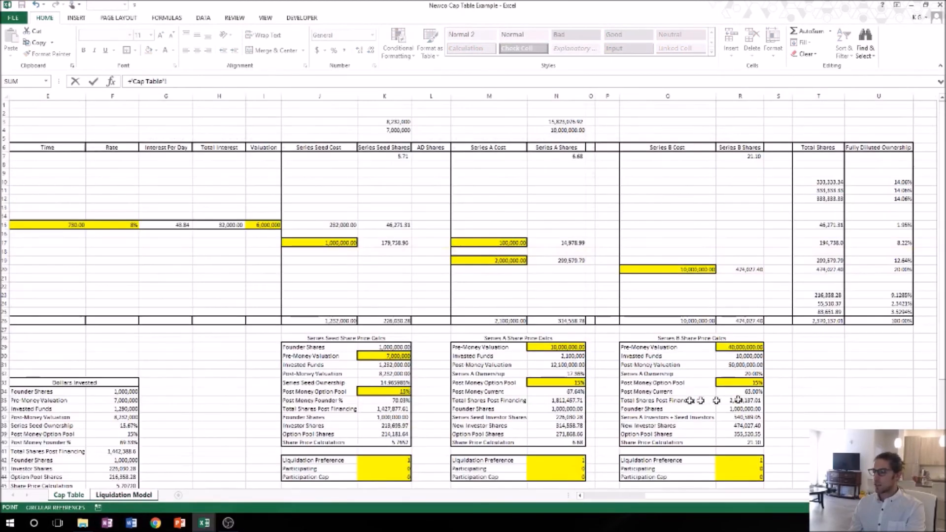
pyautogui.click(563, 471)
pyautogui.press('Return')
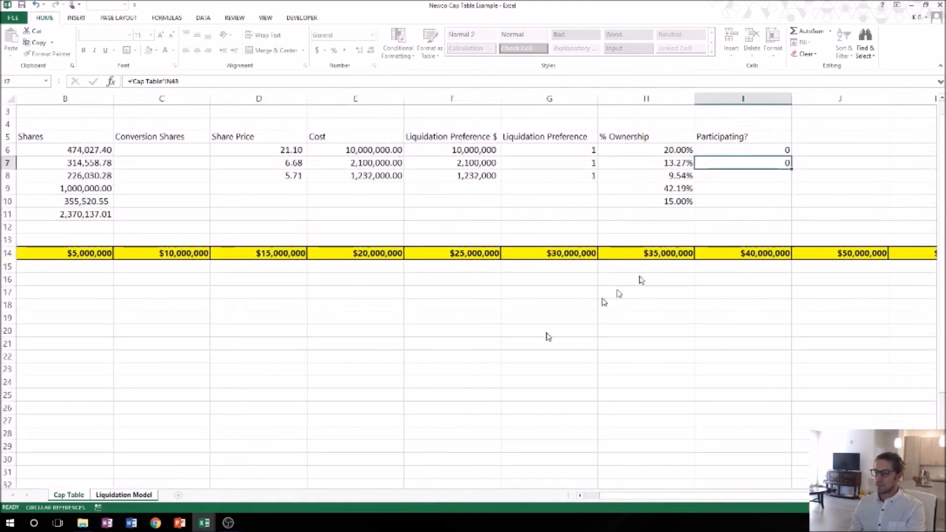
pyautogui.write('+')
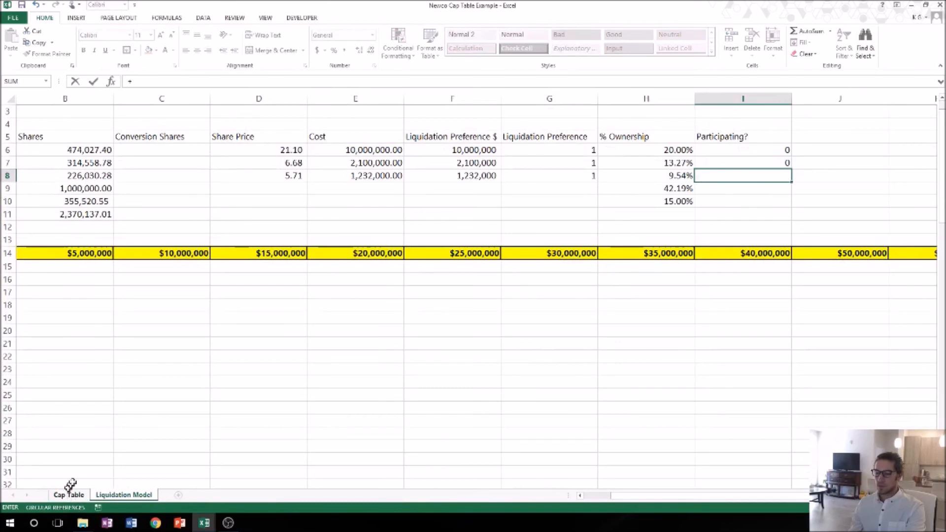
pyautogui.click(68, 495)
pyautogui.click(394, 468)
pyautogui.press('Return')
pyautogui.click(813, 188)
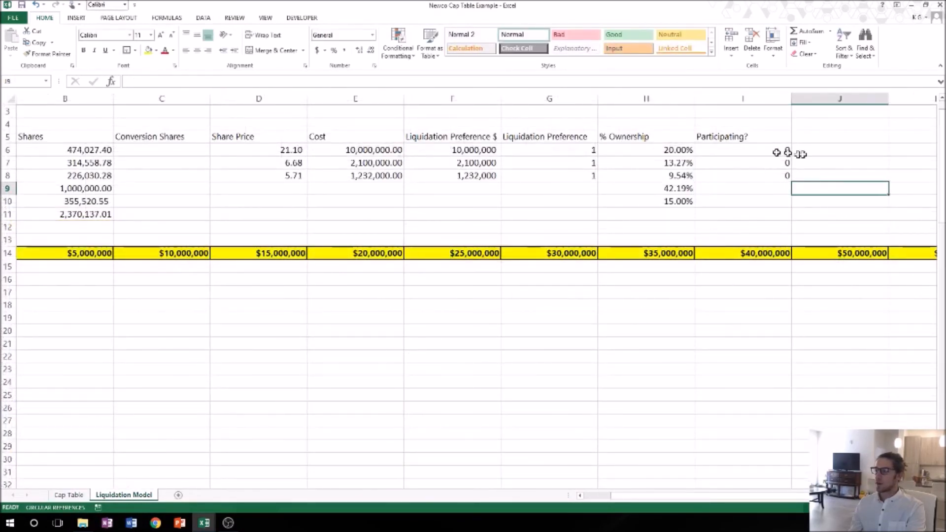
# Add a key beside the Participating? column with "1 = Yes" in J6 and "0 = No" in J7.
pyautogui.click(813, 151)
pyautogui.write('1')
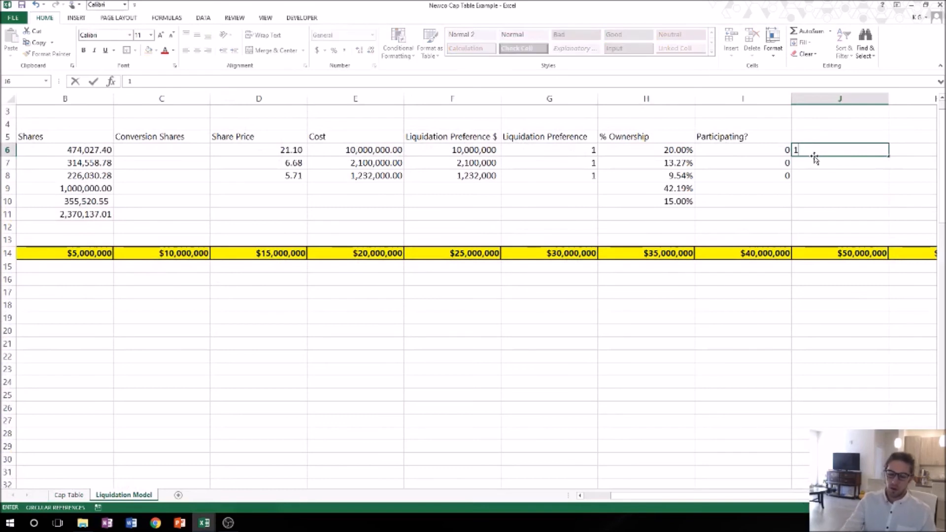
pyautogui.write(' - Yes')
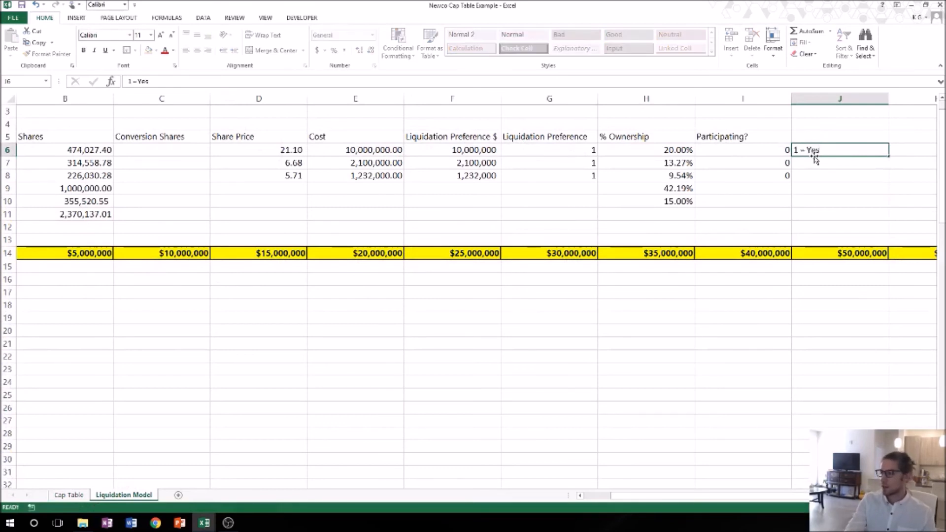
pyautogui.press('Return')
pyautogui.write('0 –')
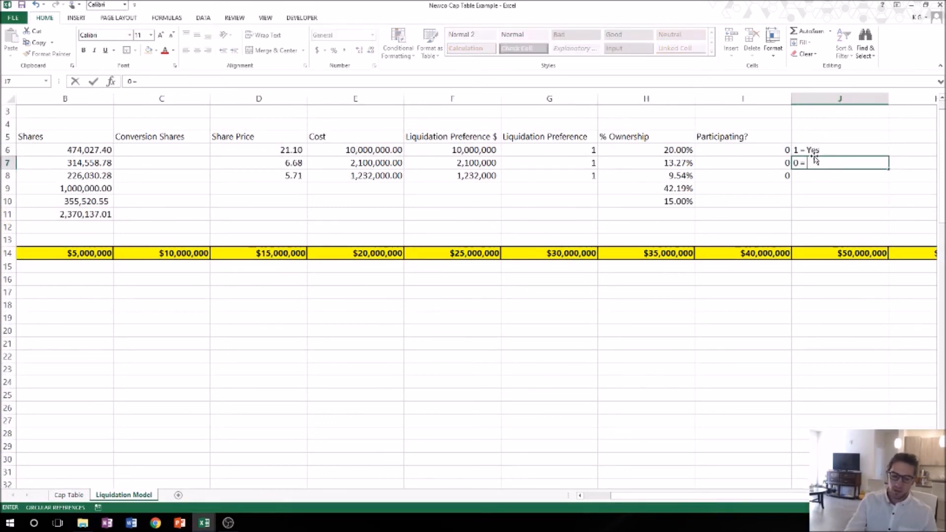
# Apply a thick box border around the Participating? cells I6:I8.
pyautogui.press('Left')
pyautogui.press('Up')
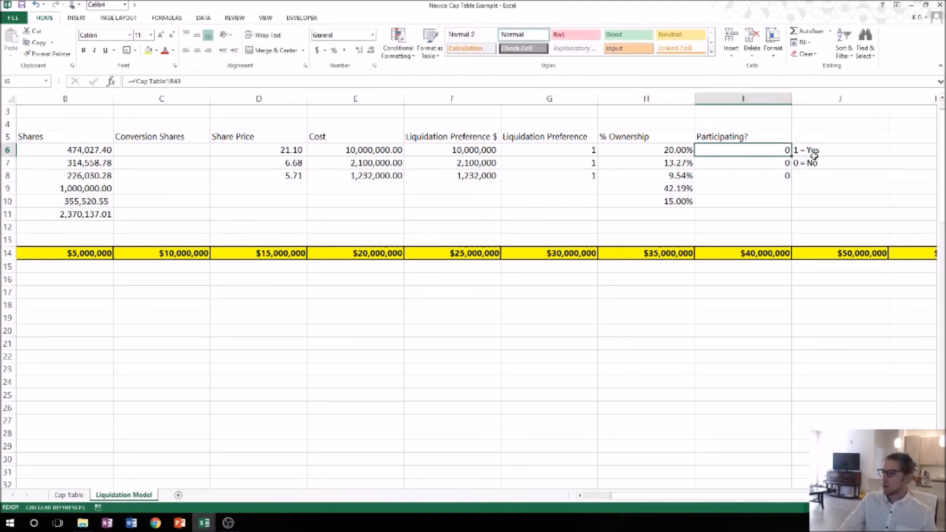
pyautogui.hotkey('shift', 'Down')
pyautogui.hotkey('shift', 'Down')
pyautogui.press('alt')
pyautogui.press('h')
pyautogui.press('b')
pyautogui.press('t')
pyautogui.click(821, 190)
pyautogui.click(636, 216)
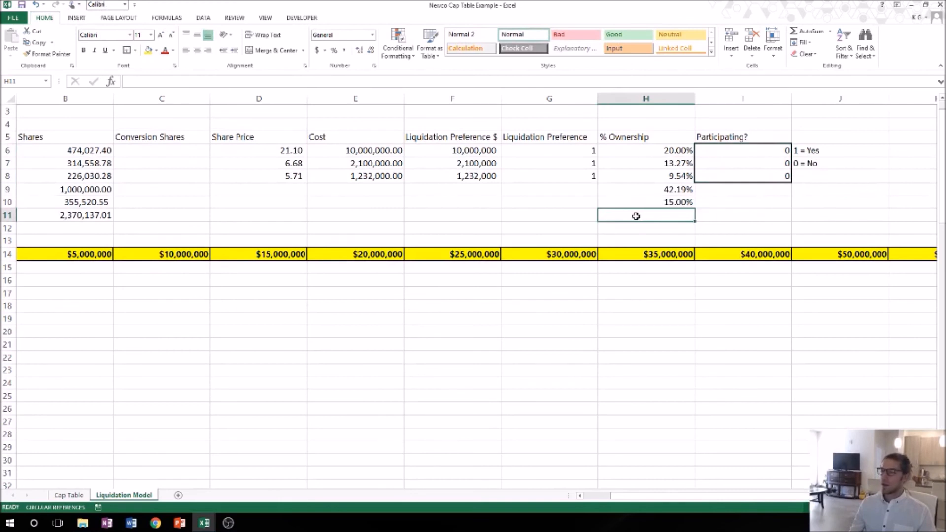
# Apply a thick box border around the Liquidation Preference cells G6:G8.
pyautogui.moveTo(547, 150); pyautogui.dragTo(565, 176)
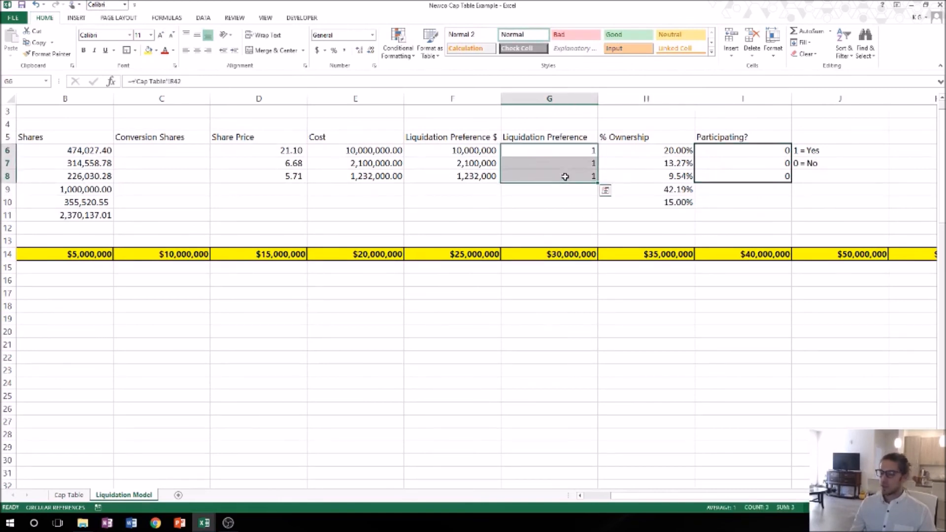
pyautogui.press('alt')
pyautogui.press('h')
pyautogui.press('b')
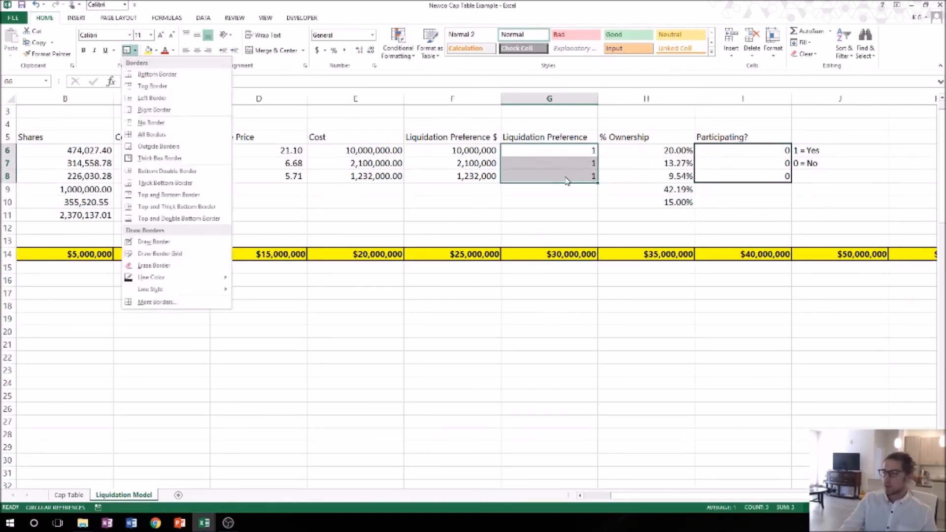
pyautogui.press('t')
pyautogui.click(561, 203)
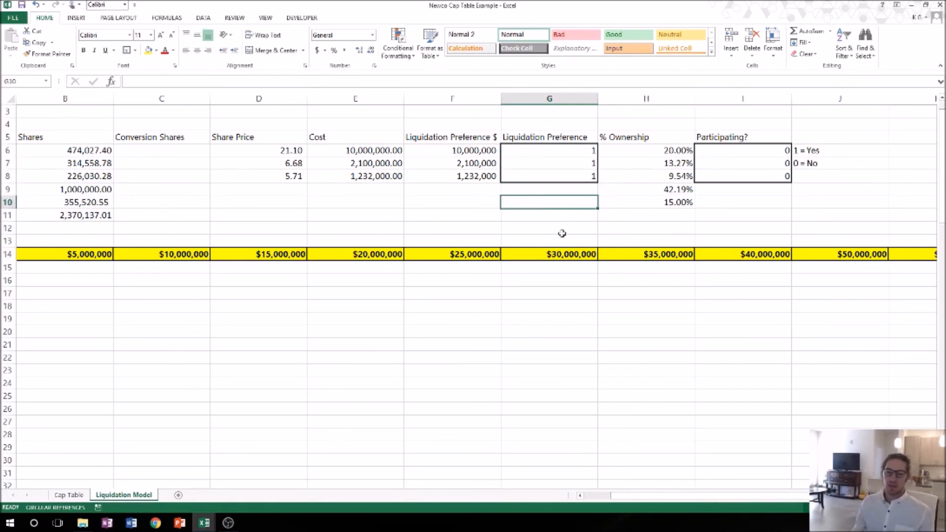
pyautogui.click(761, 205)
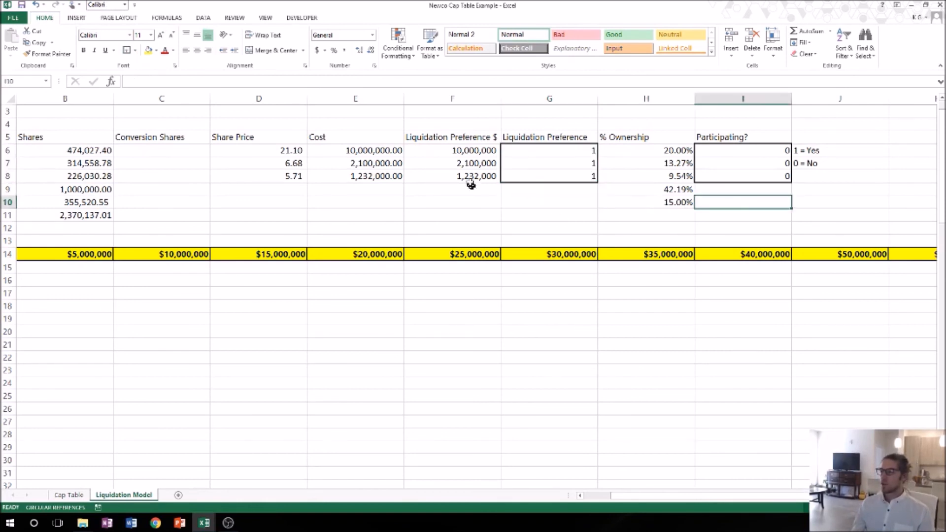
pyautogui.moveTo(560, 151); pyautogui.dragTo(554, 178)
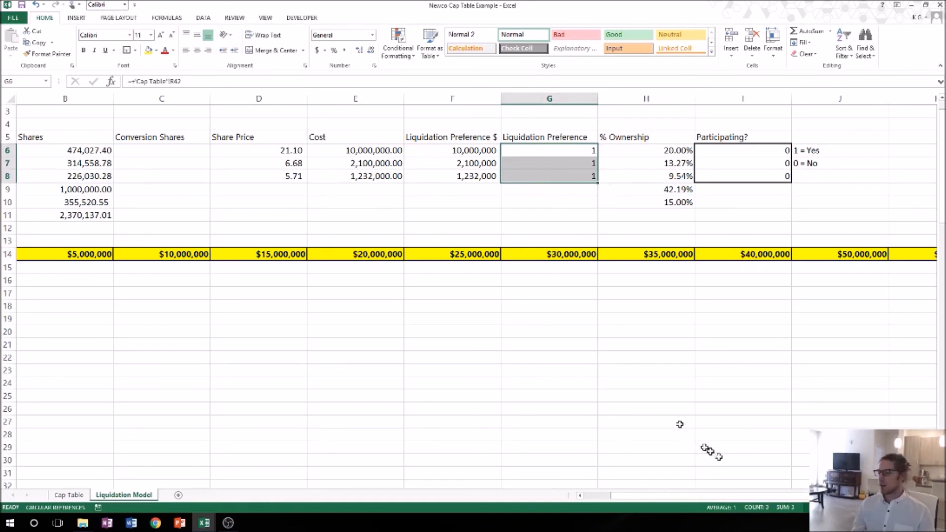
pyautogui.hscroll(-2, 721, 500)
pyautogui.hscroll(-1, 721, 500)
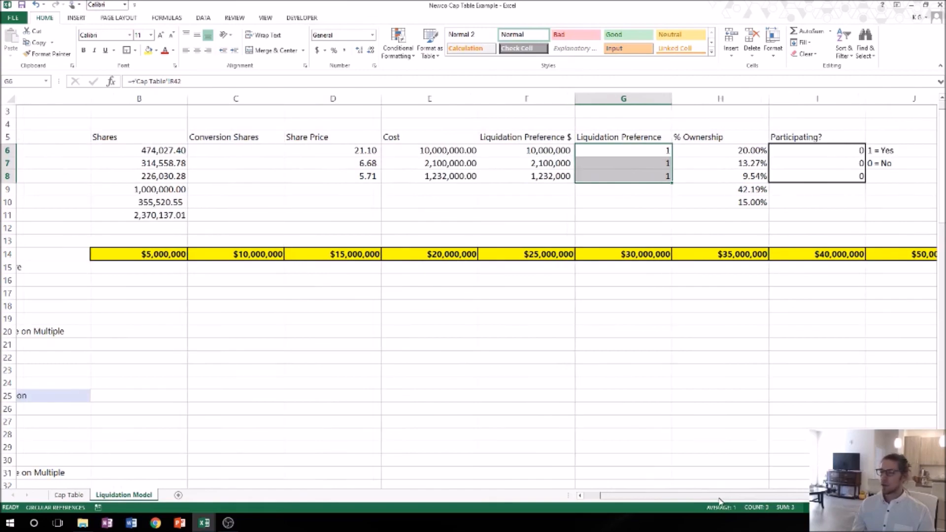
pyautogui.hscroll(2, 721, 500)
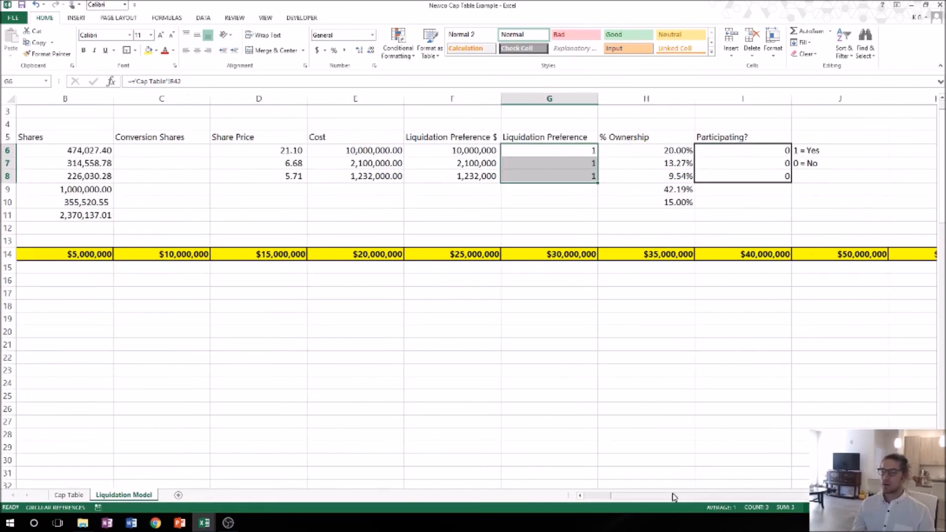